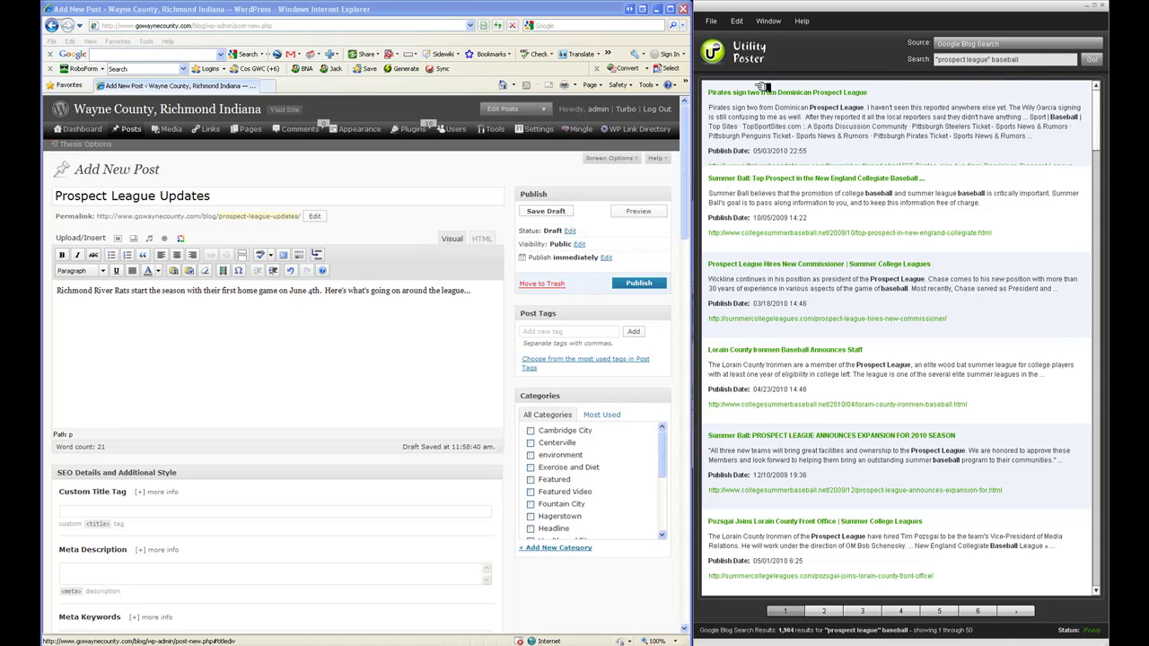
Review the Google Blogs, Twitter (25 results), YouTube and Flickr search settings in Window > Options.
left_click(767, 21)
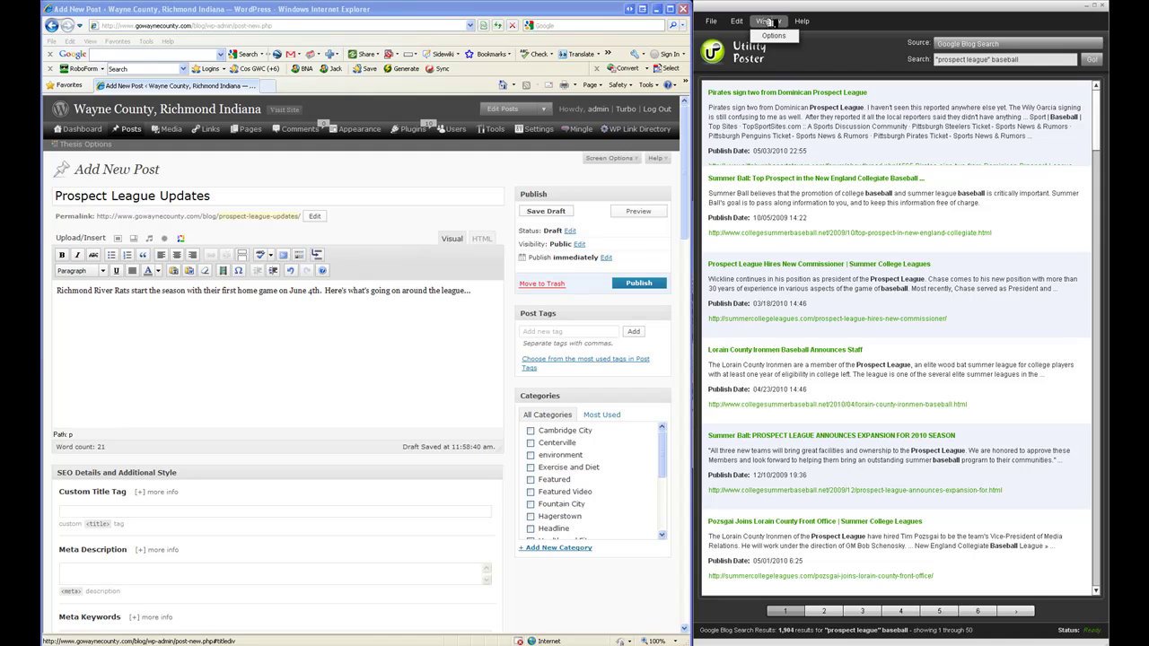
left_click(774, 38)
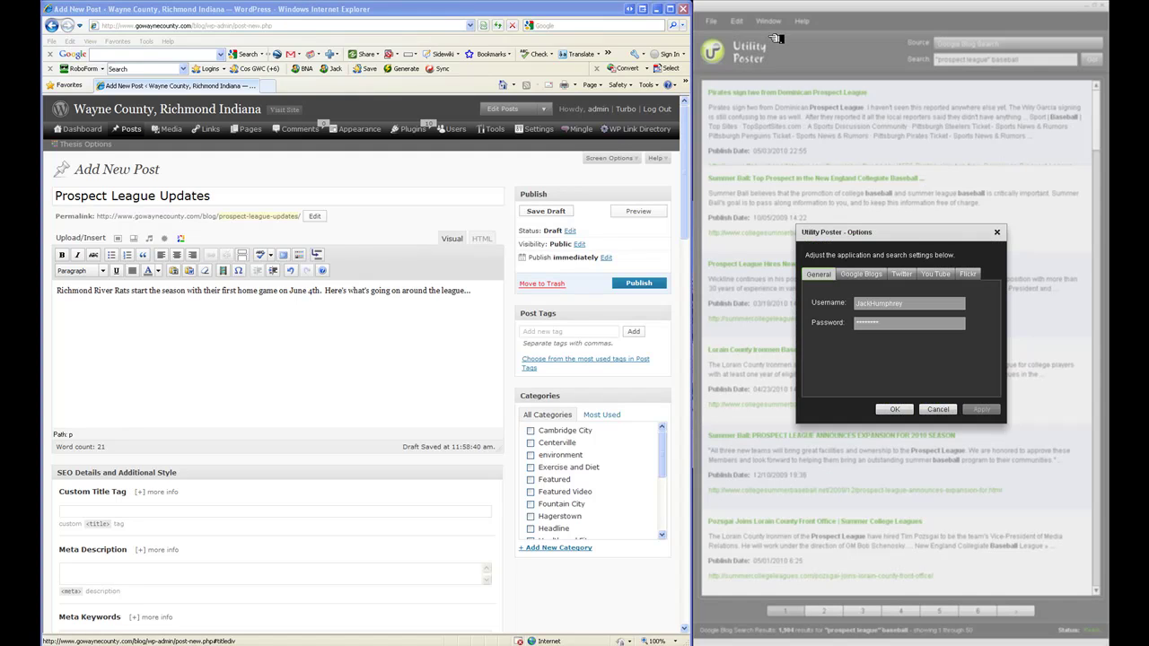
left_click(880, 277)
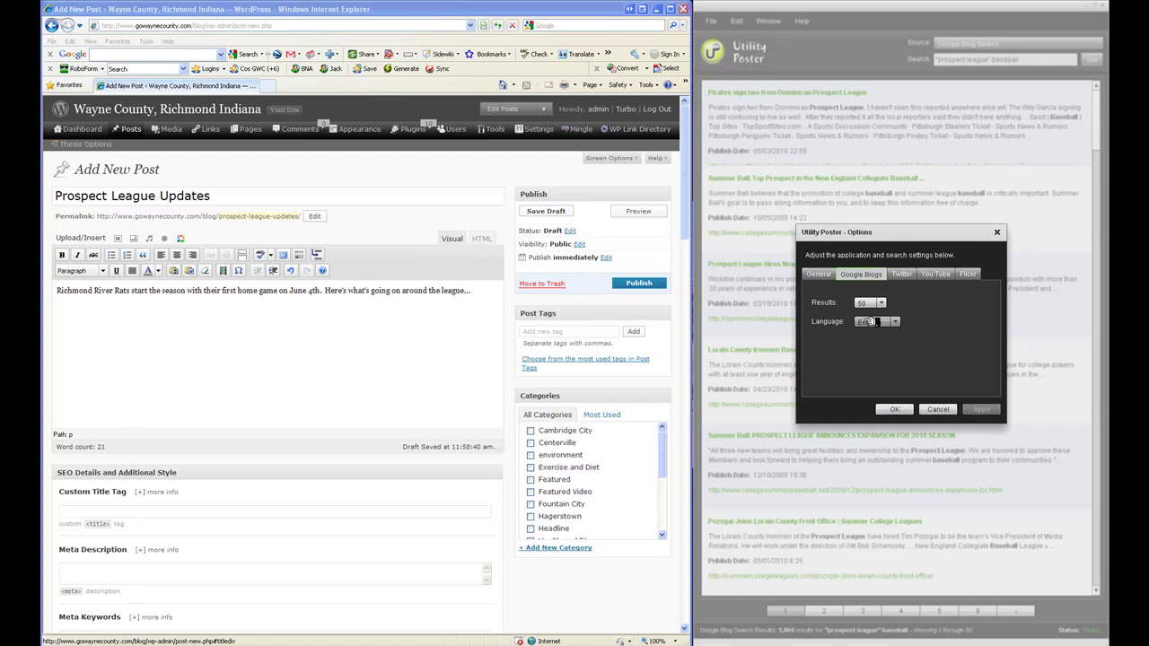
left_click(901, 274)
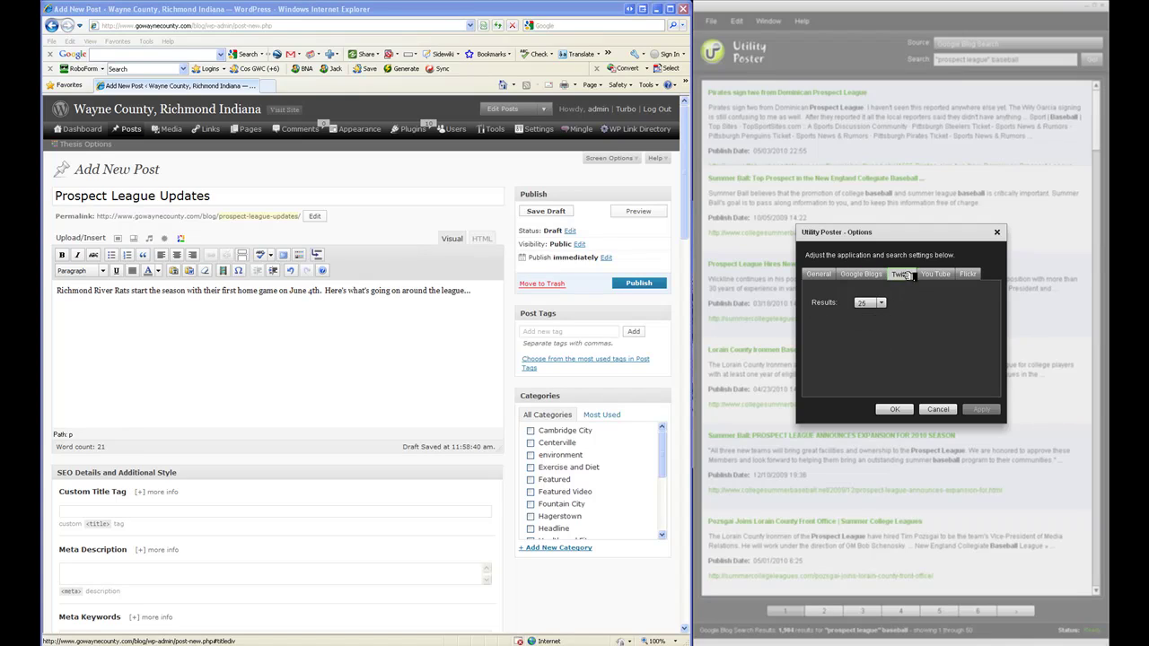
left_click(871, 302)
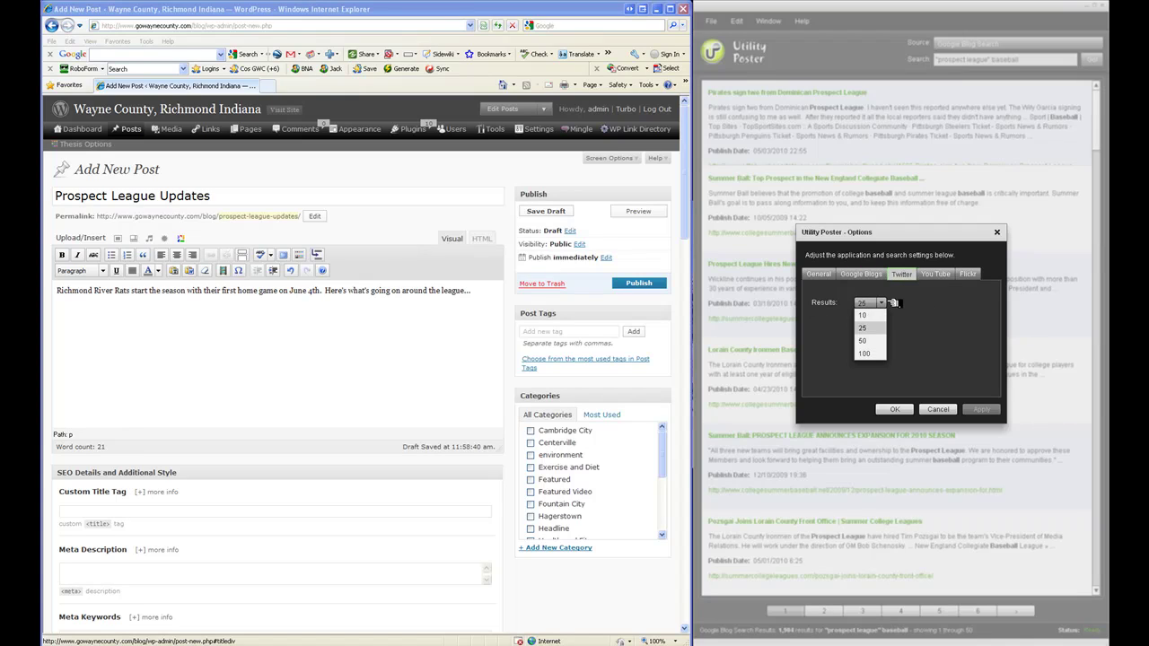
left_click(871, 303)
left_click(935, 275)
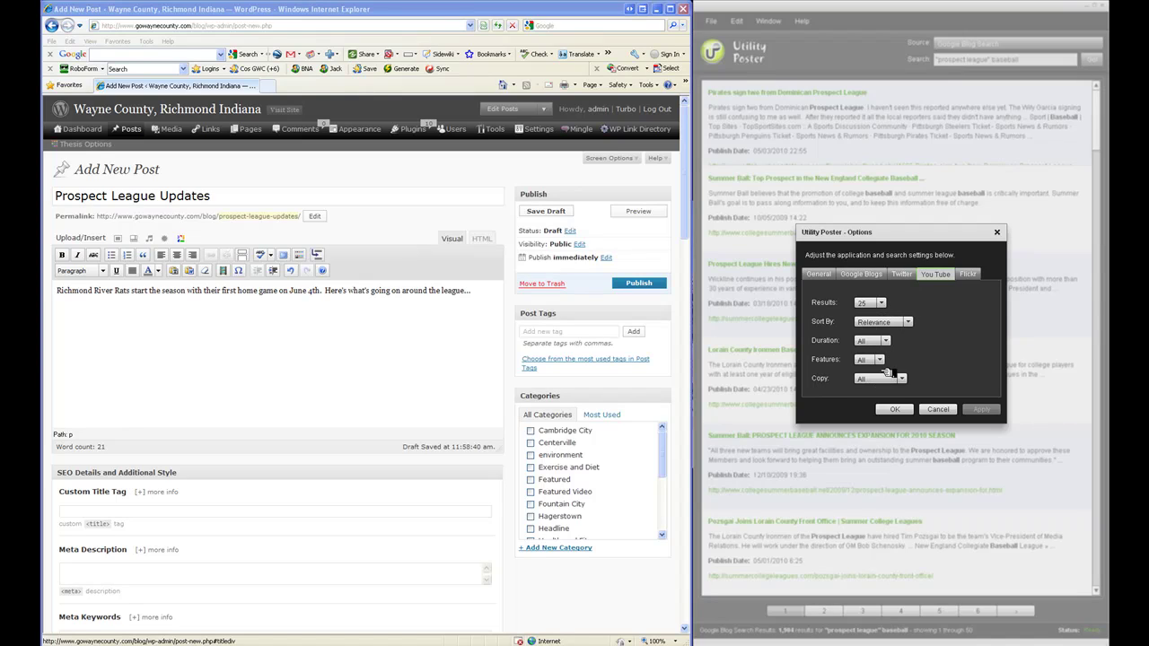
left_click(967, 275)
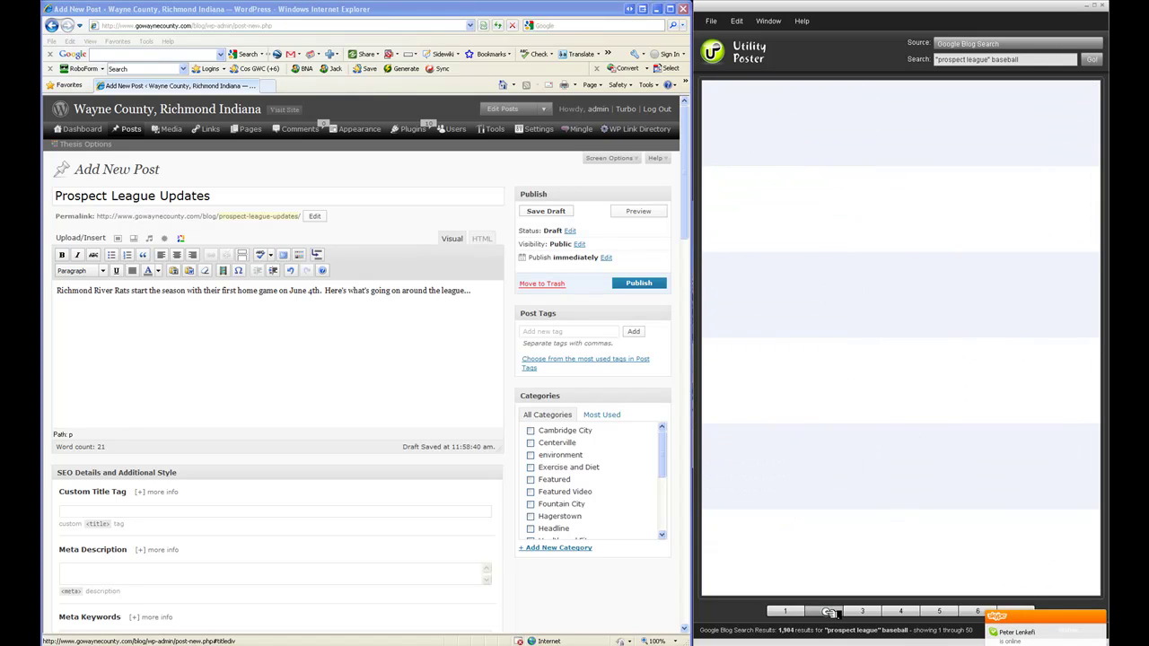
Browse result pages 2 and 3 of the blog search, then return to page 1.
left_click(862, 611)
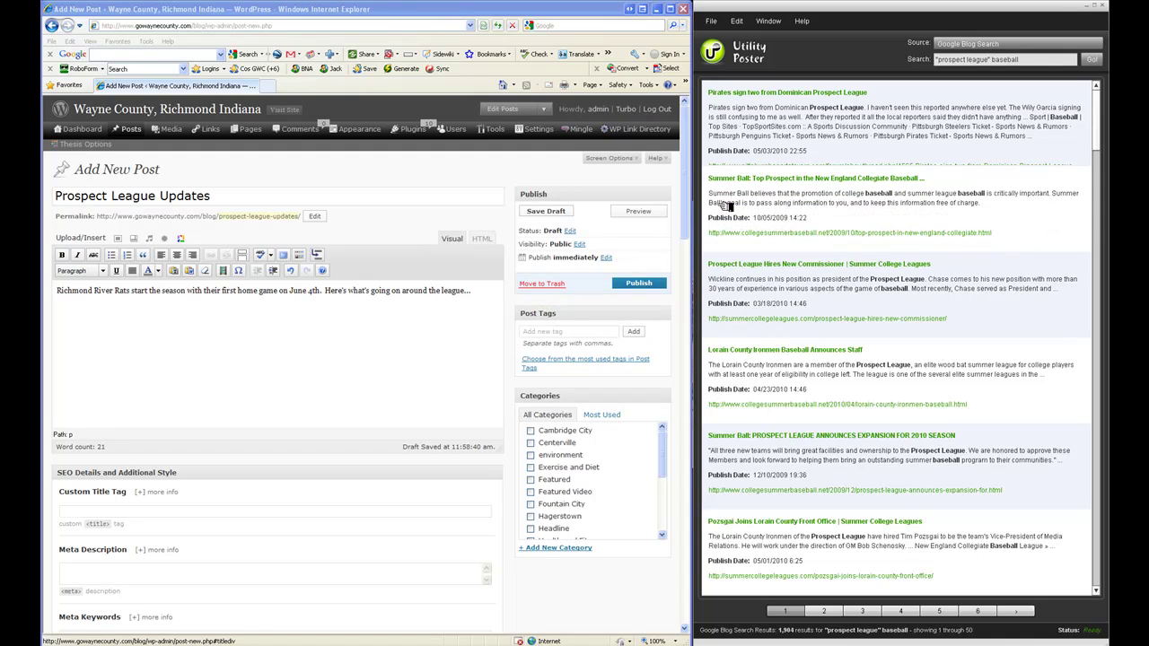
Insert the 'Summer Ball: Top Prospect' result on a new line below the intro paragraph.
left_click(490, 241)
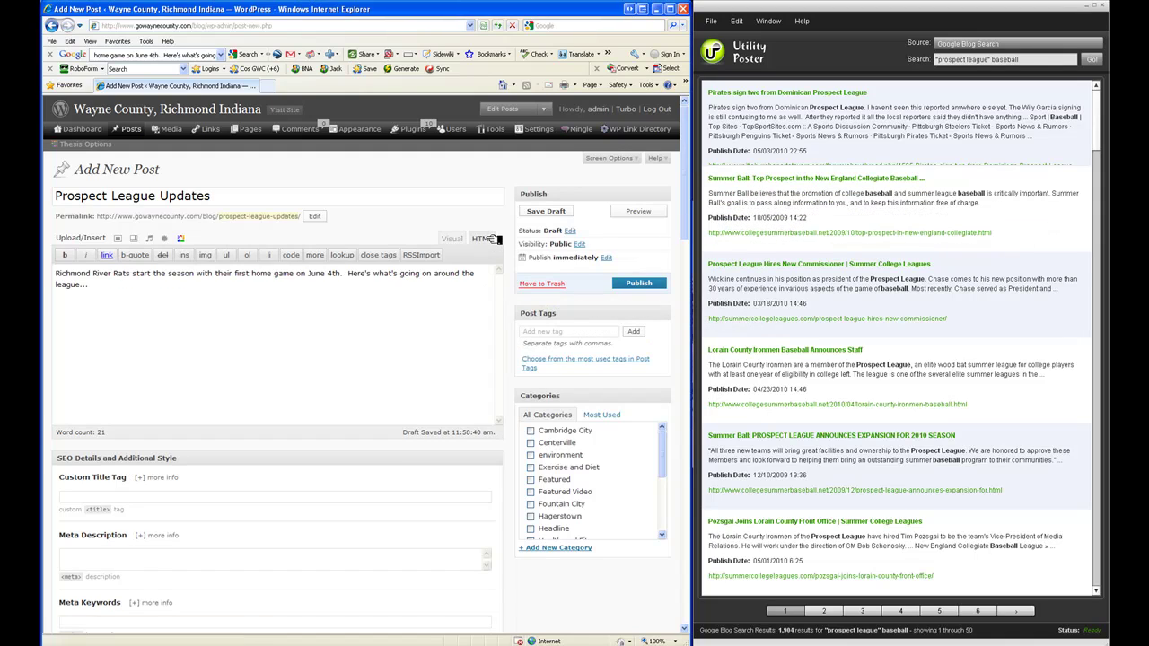
left_click(308, 291)
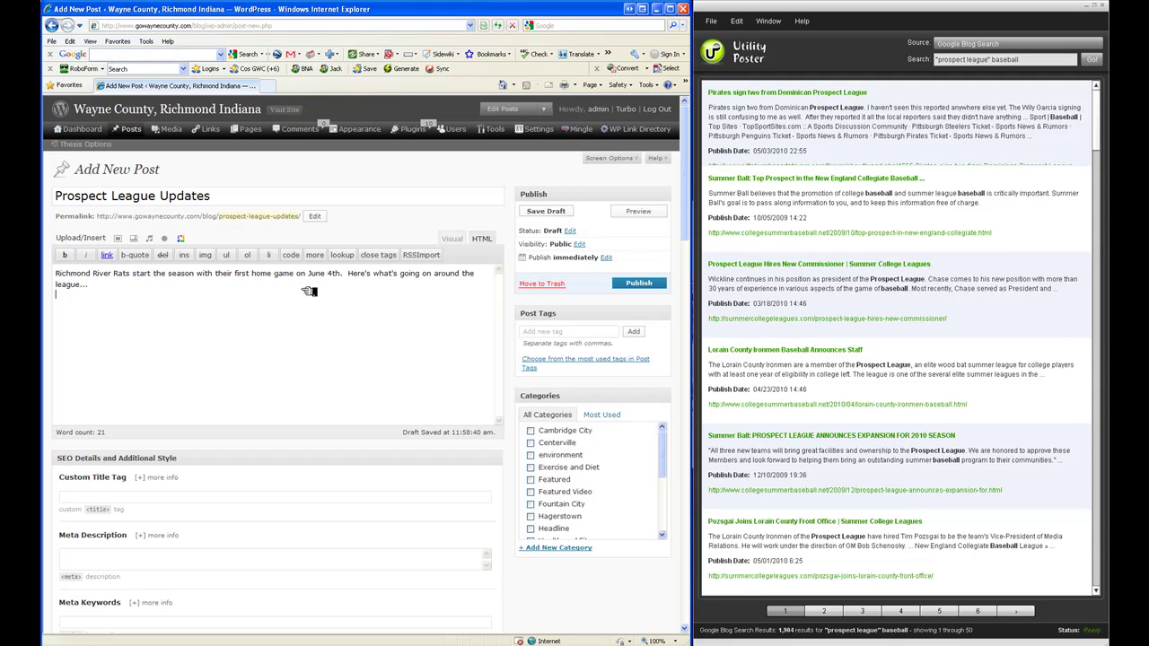
key("Return")
left_click_drag(754, 183, 175, 325)
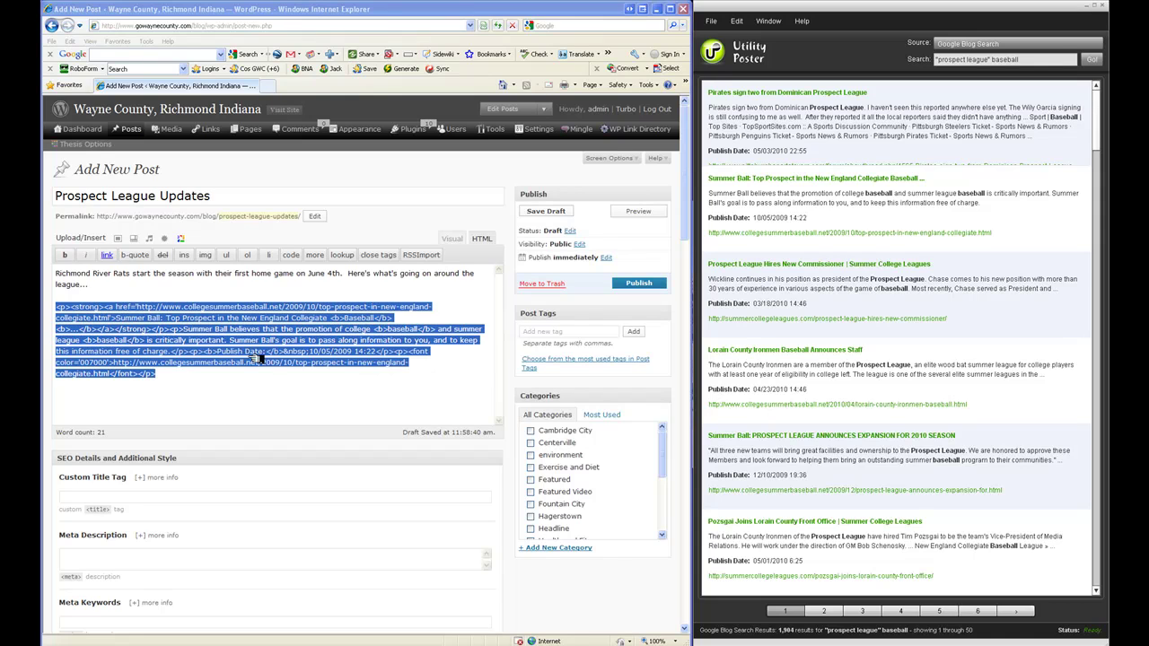
left_click(451, 238)
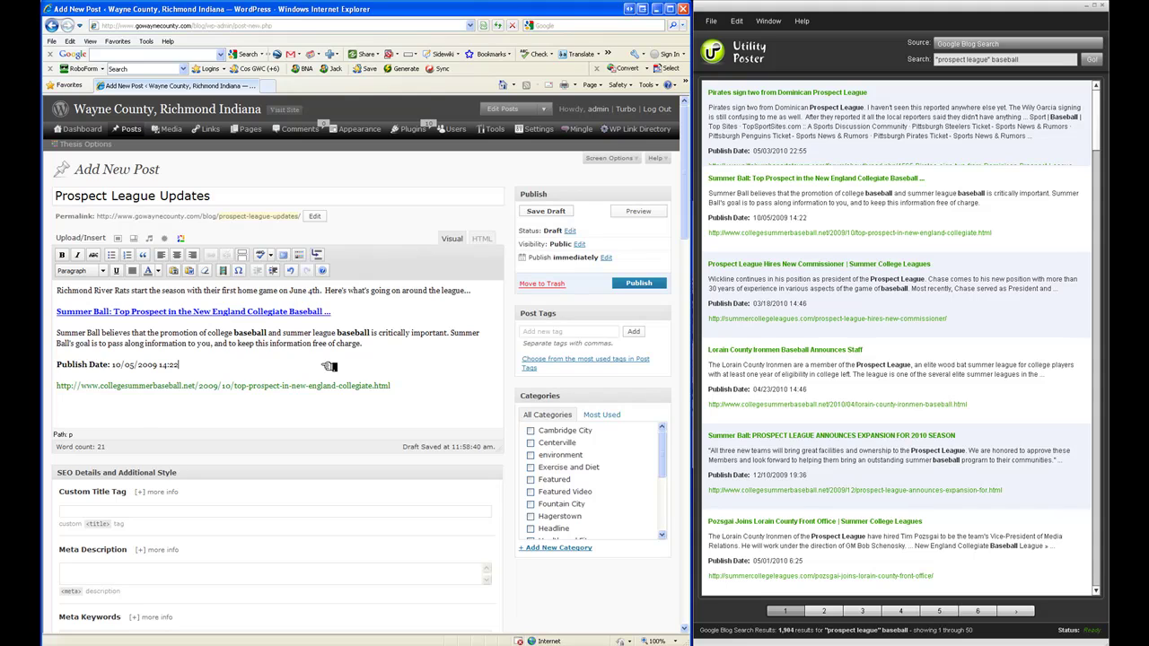
In the HTML view, add an empty line below the Top Prospect article's URL.
left_click(482, 239)
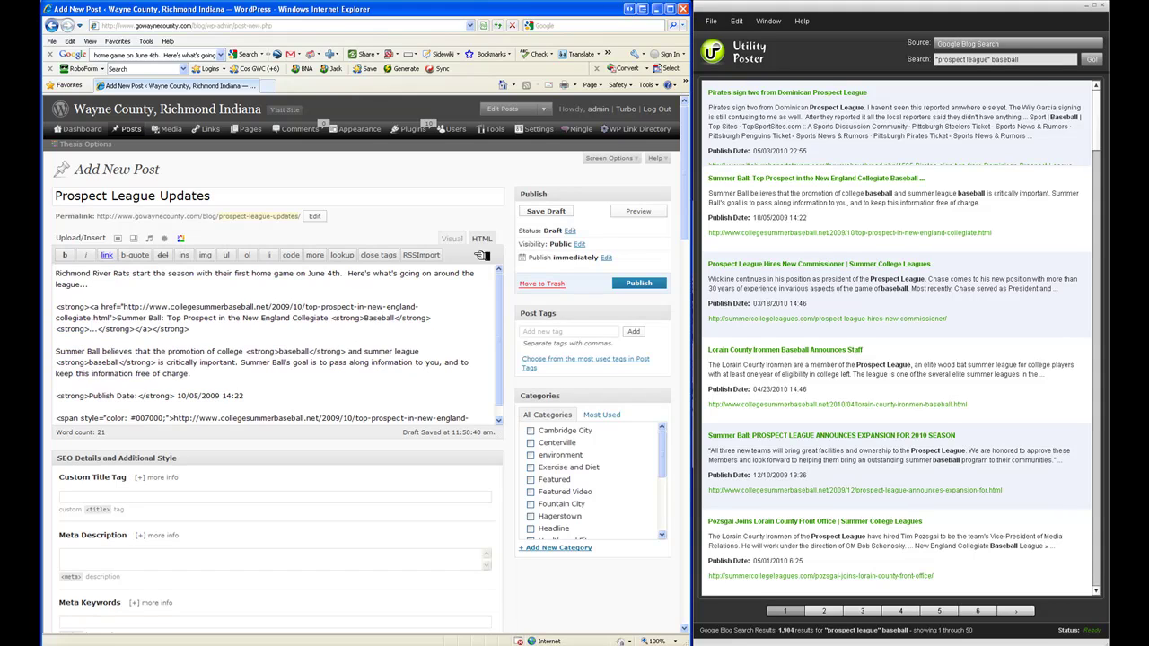
scroll(428, 363, "down", 3)
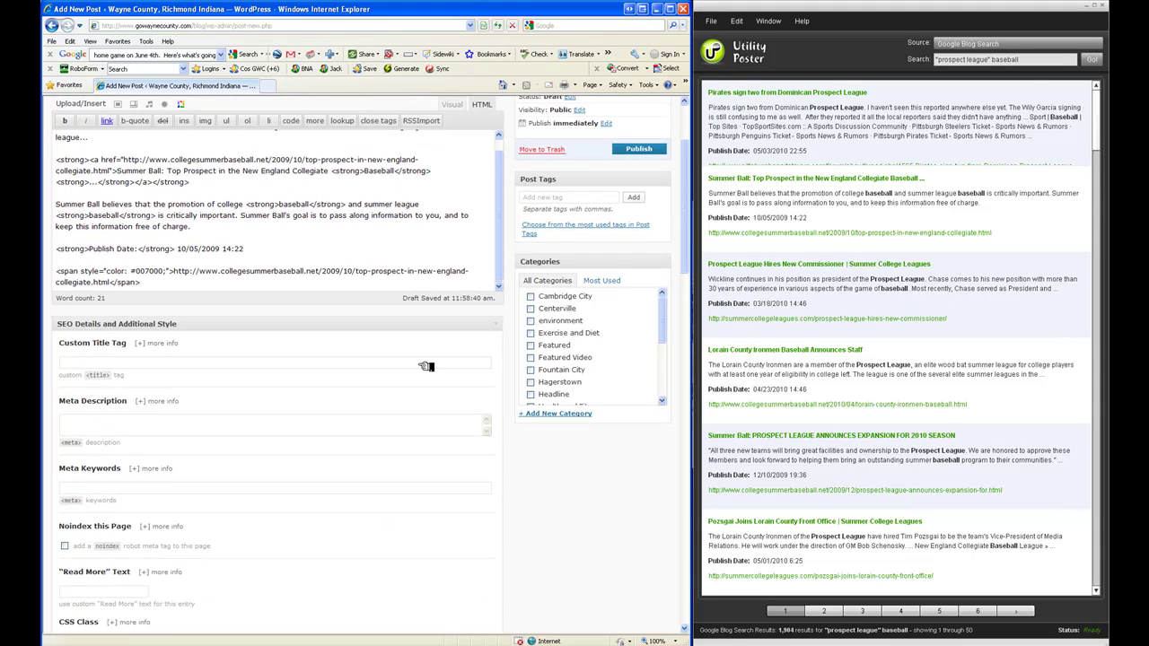
left_click(368, 252)
scroll(341, 277, "down", 1)
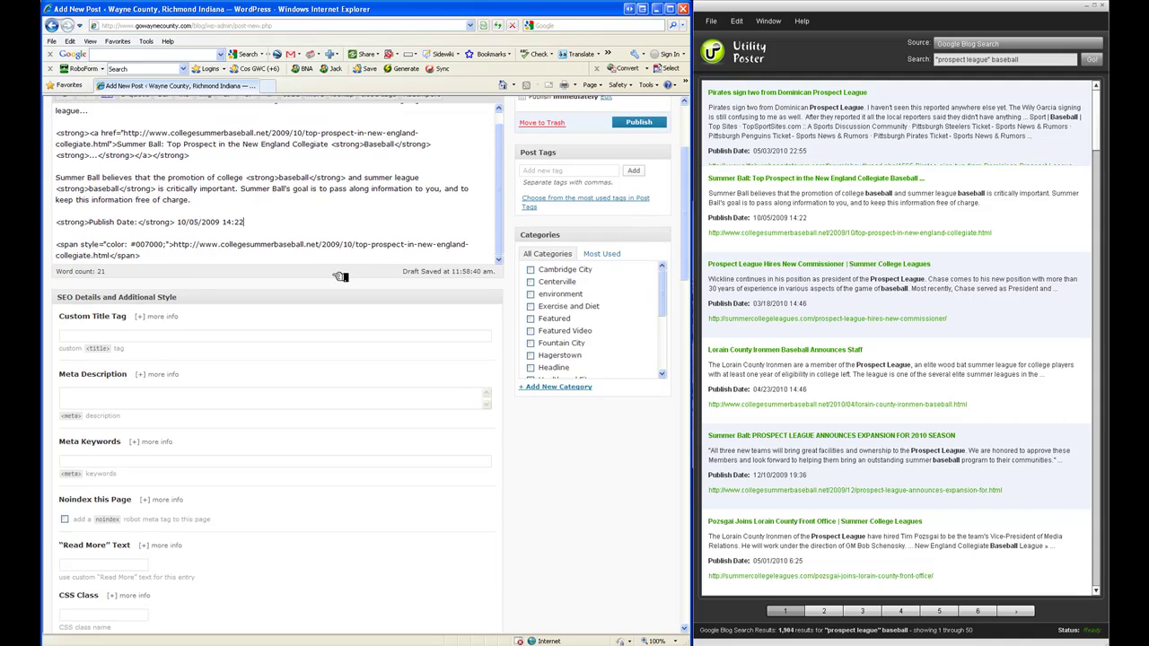
key("Return")
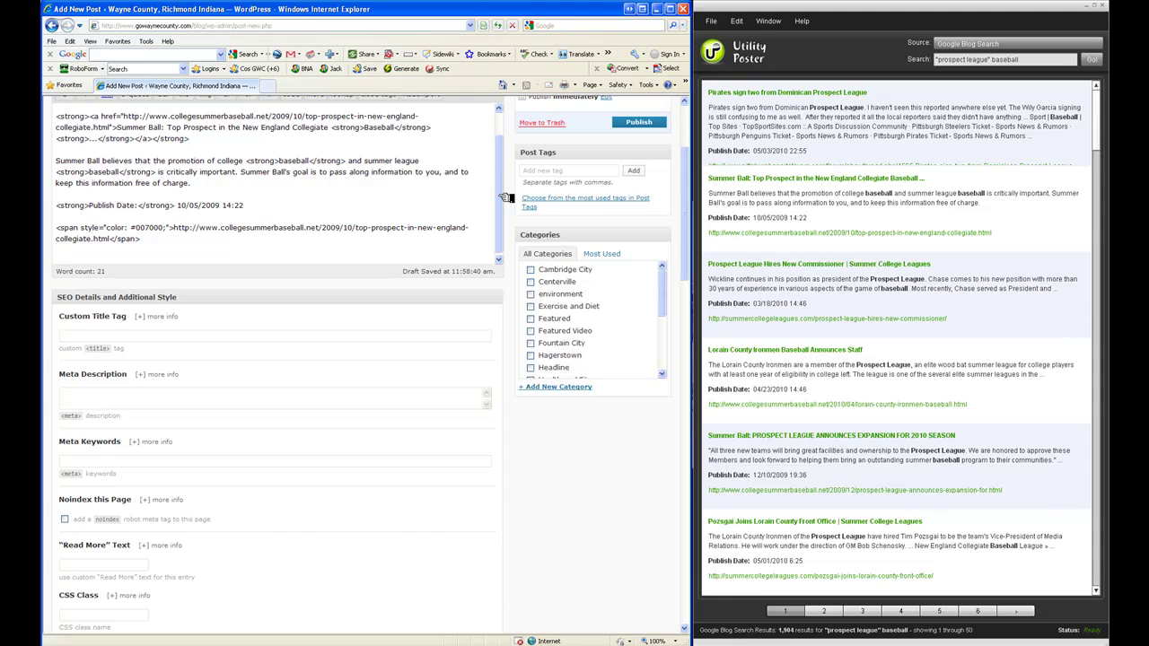
left_click_drag(506, 196, 506, 169)
scroll(508, 242, "up", 2)
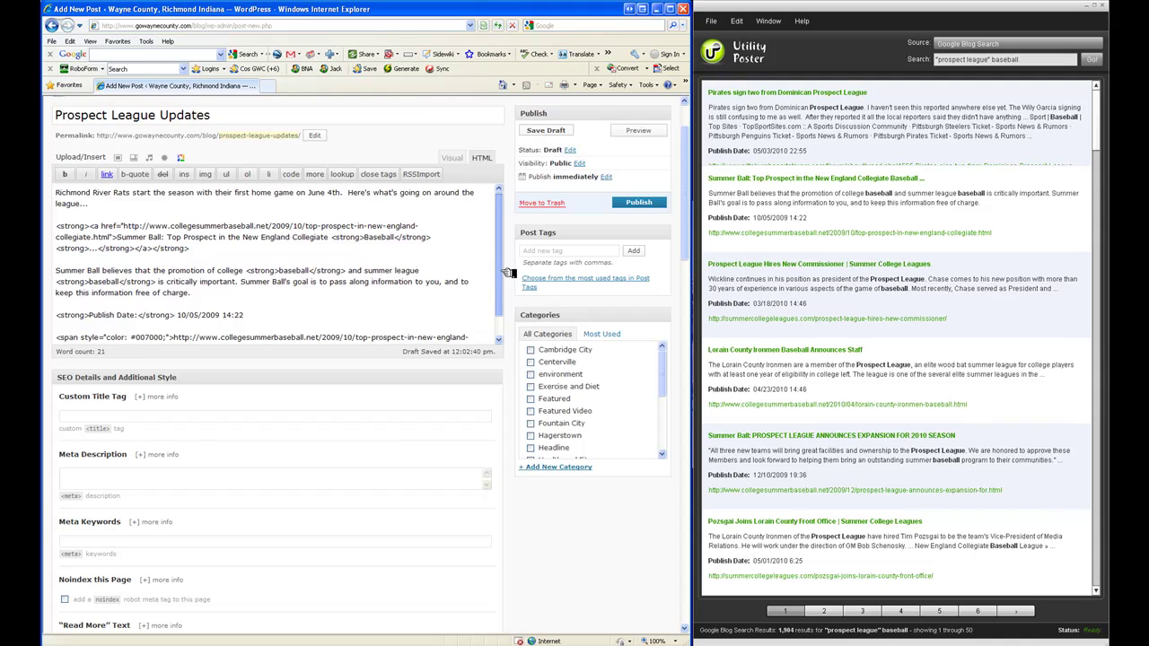
scroll(508, 311, "down", 1)
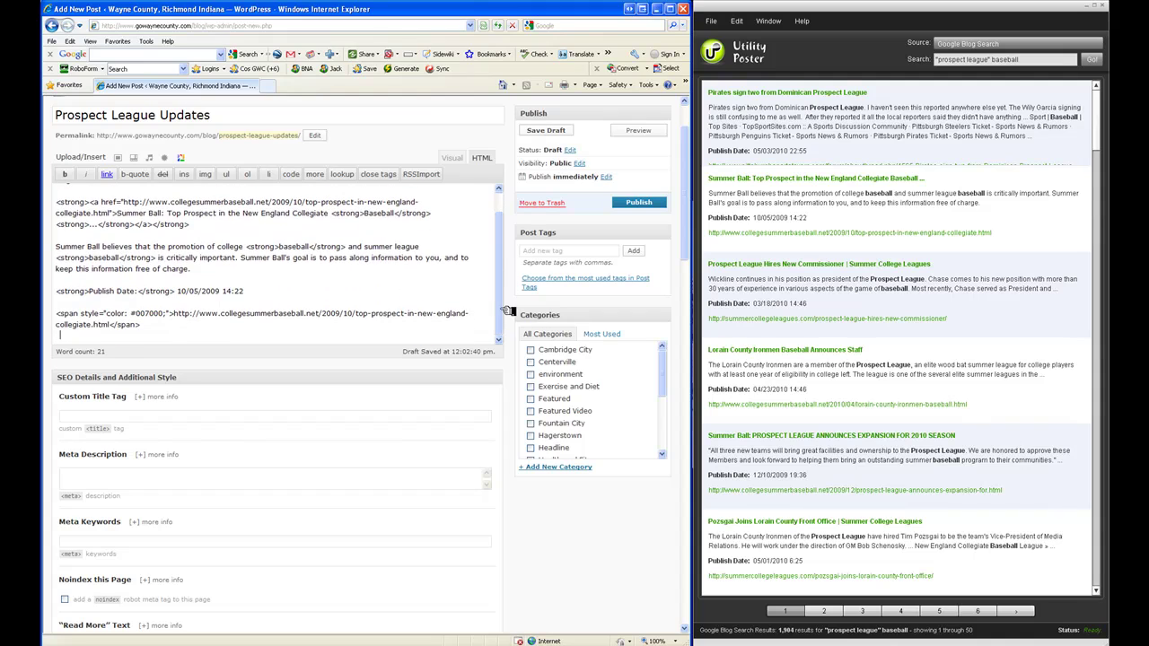
left_click(262, 339)
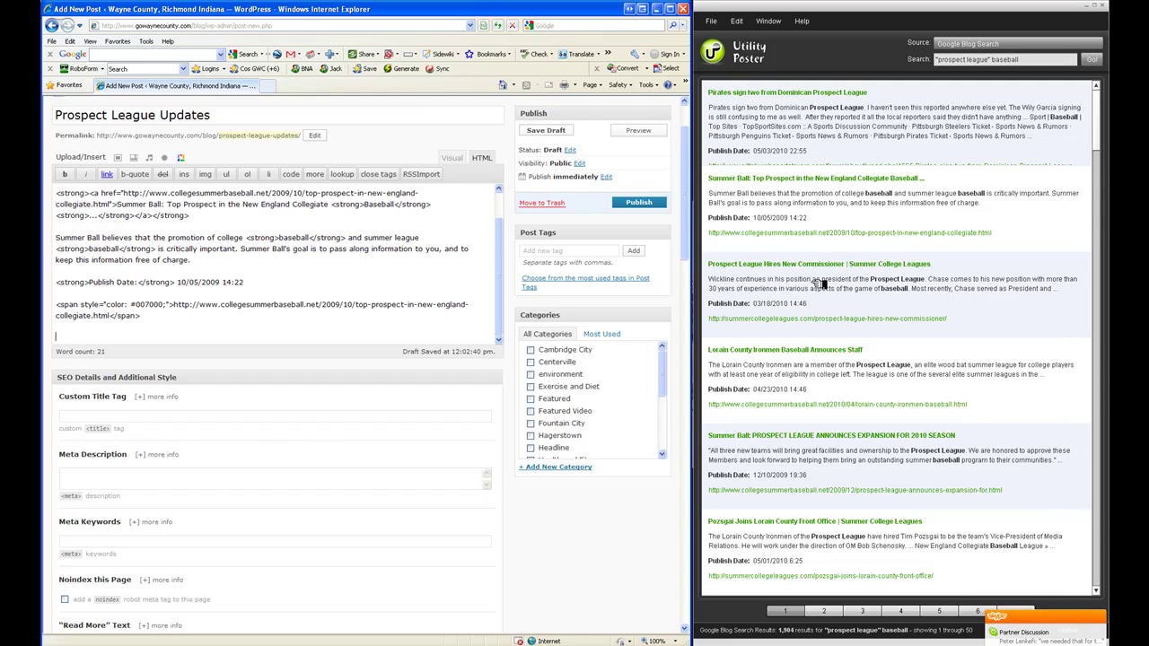
Insert the 'Prospect League Hires New Commissioner' article below the Top Prospect article.
left_click(818, 285)
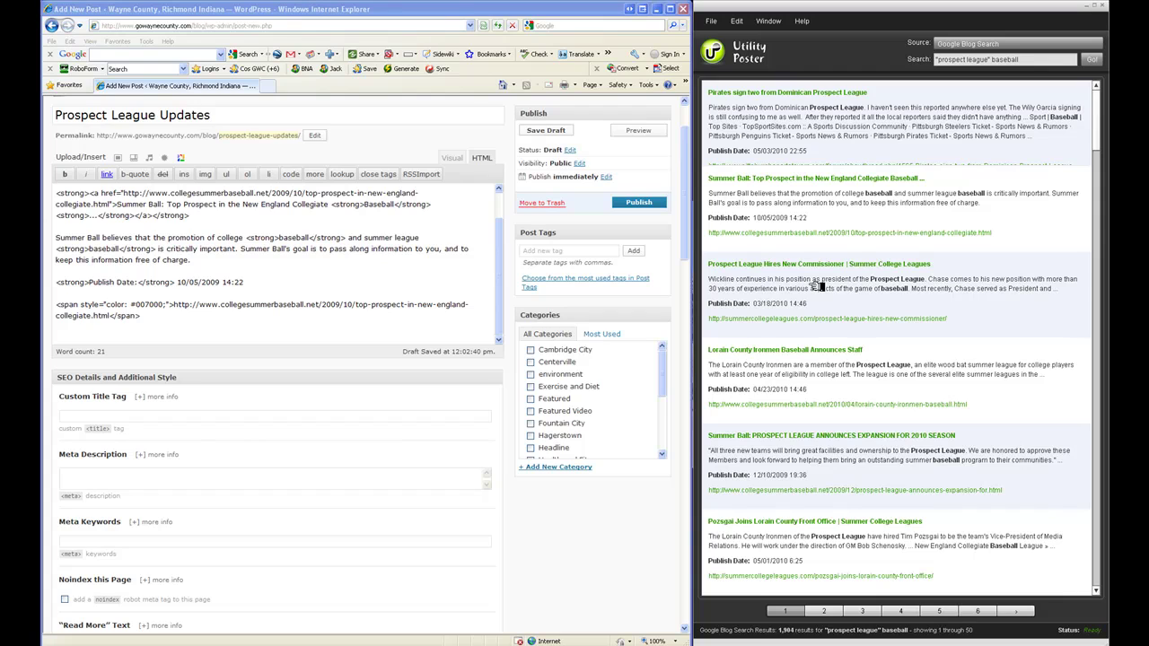
left_click_drag(819, 285, 310, 337)
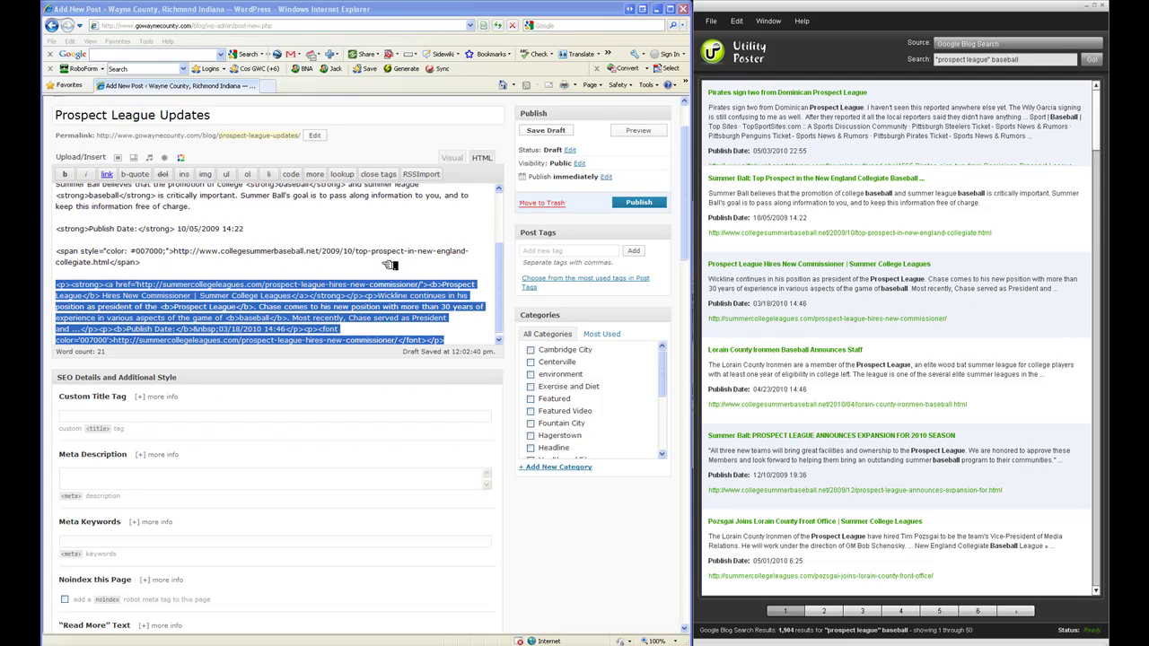
left_click(499, 340)
left_click(471, 339)
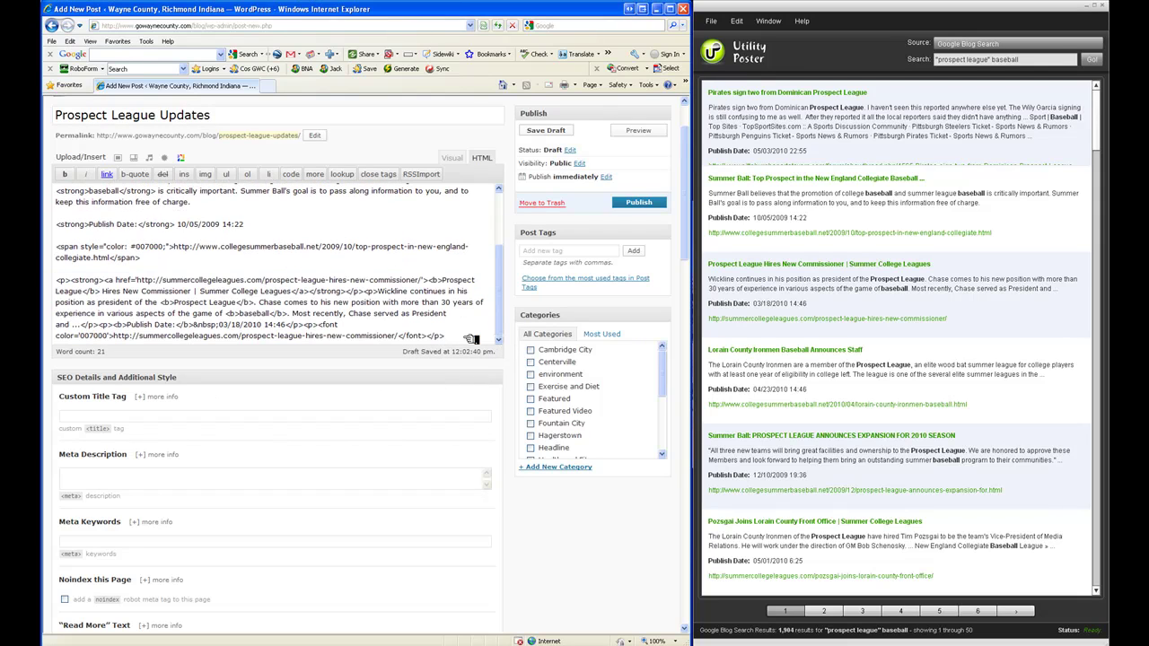
Add the 'Announces Expansion for 2010 Season' article on a new line below it.
key("Return")
key("Return")
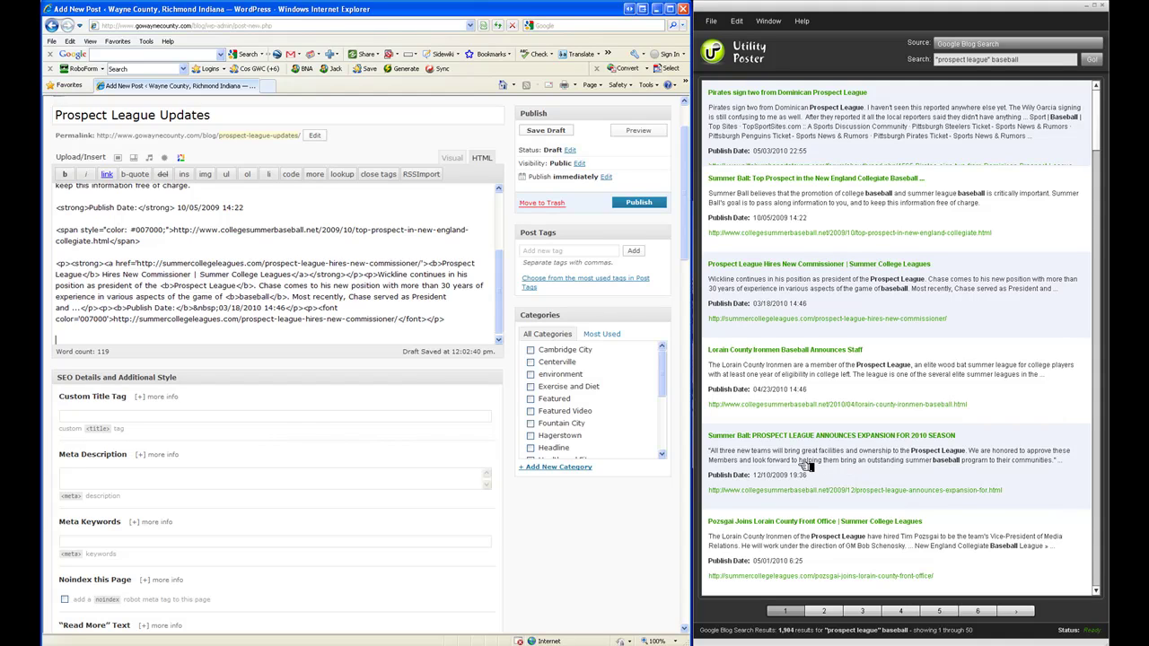
left_click_drag(808, 467, 341, 334)
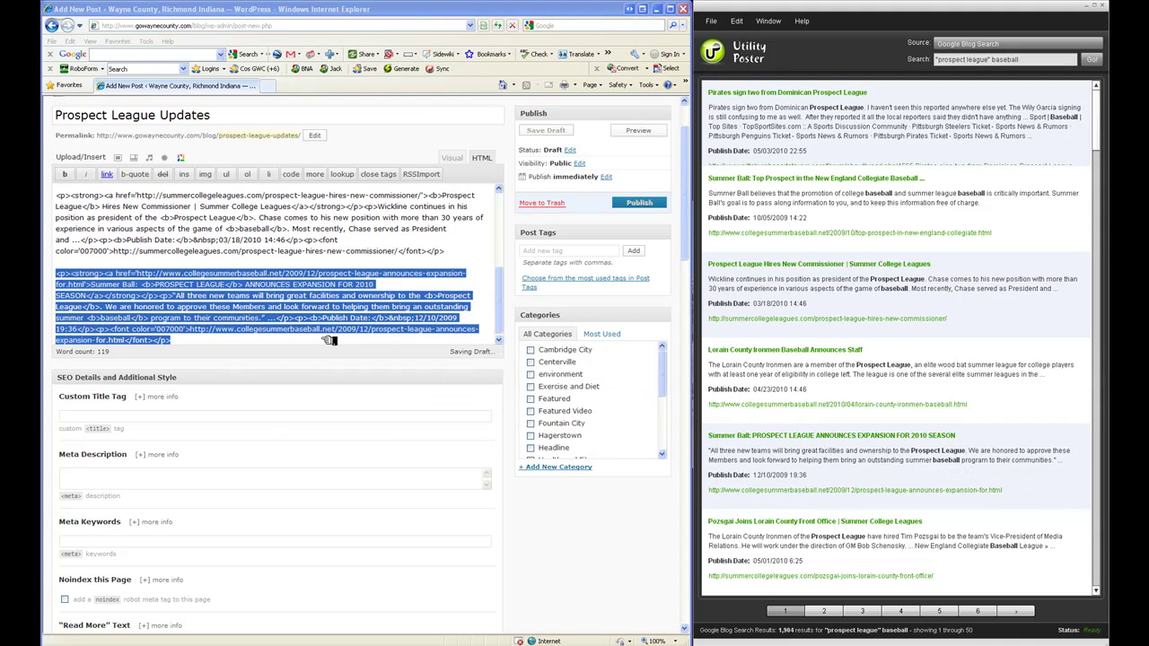
left_click(417, 266)
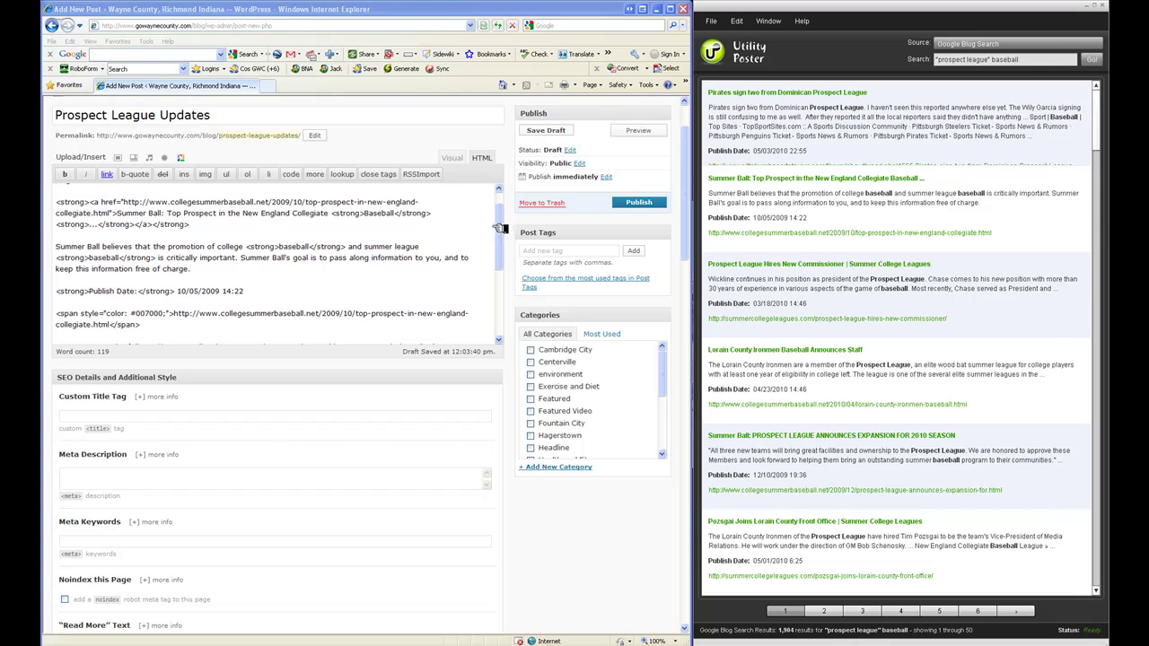
scroll(509, 247, "down", 2)
Switch to the Visual view and review the three article excerpts ending with the expansion announcement.
scroll(508, 247, "up", 3)
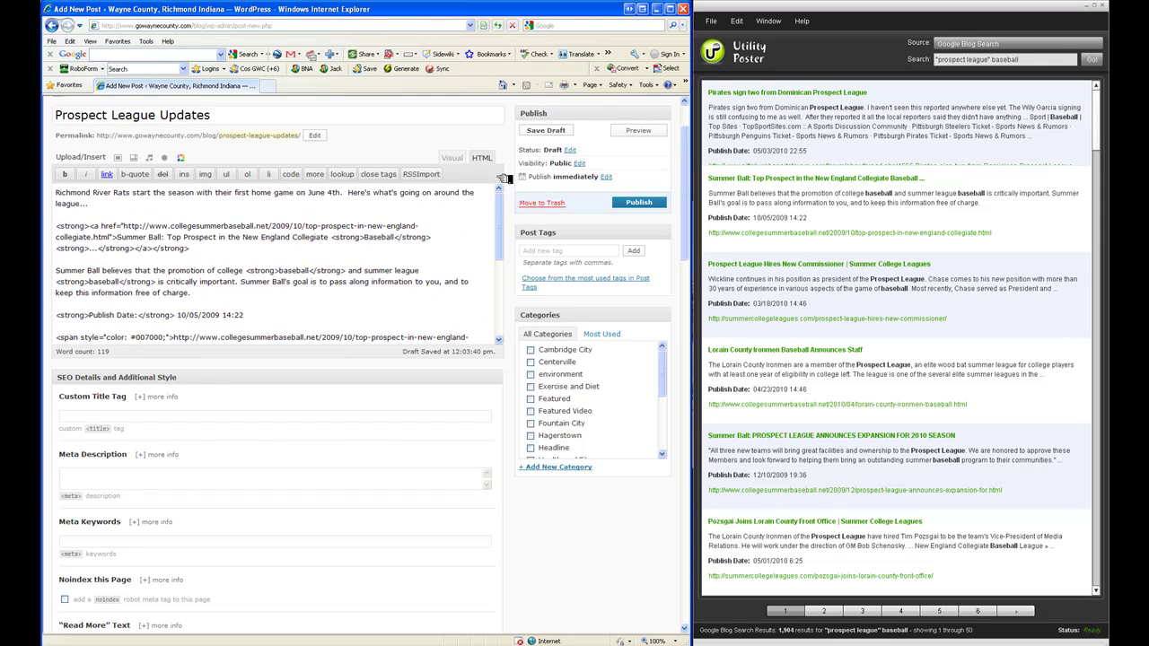
left_click(456, 158)
scroll(337, 291, "down", 5)
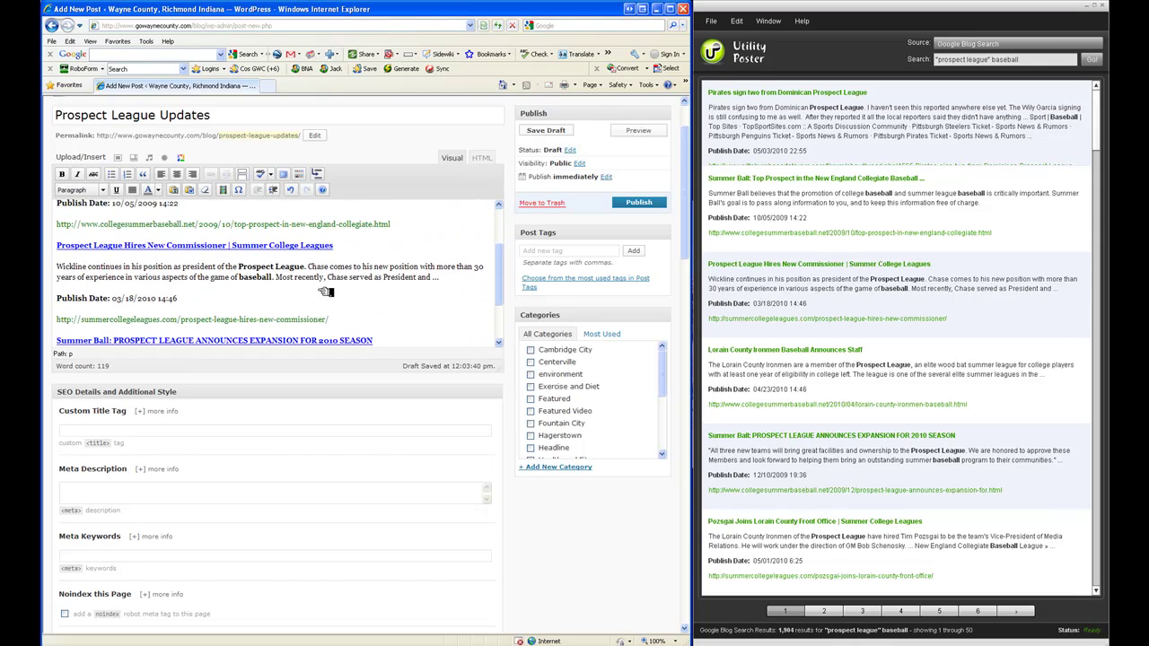
scroll(327, 292, "down", 2)
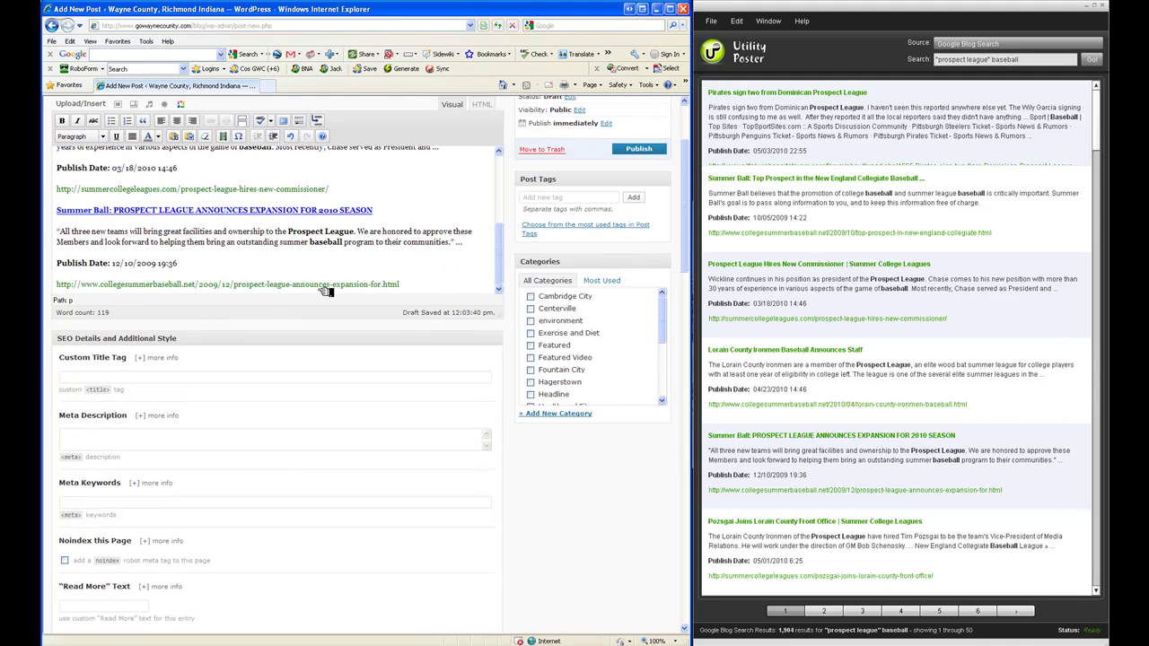
scroll(333, 278, "up", 1)
scroll(342, 270, "up", 3)
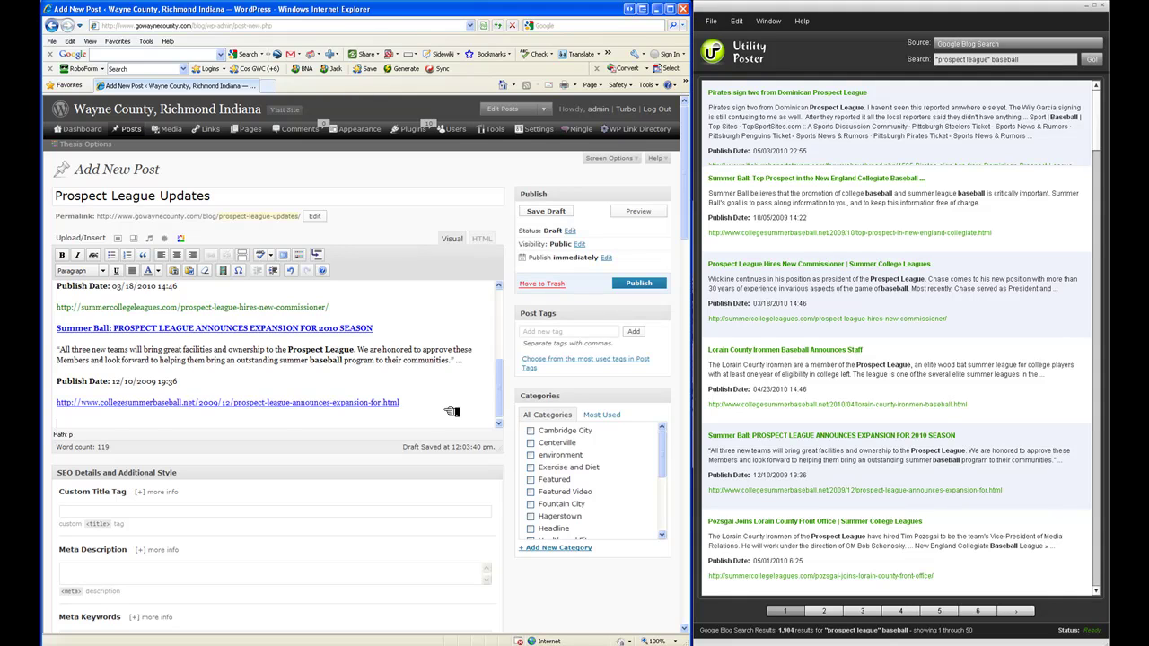
mouse_move(507, 386)
left_mouse_down()
mouse_move(508, 318)
mouse_move(507, 388)
left_mouse_up()
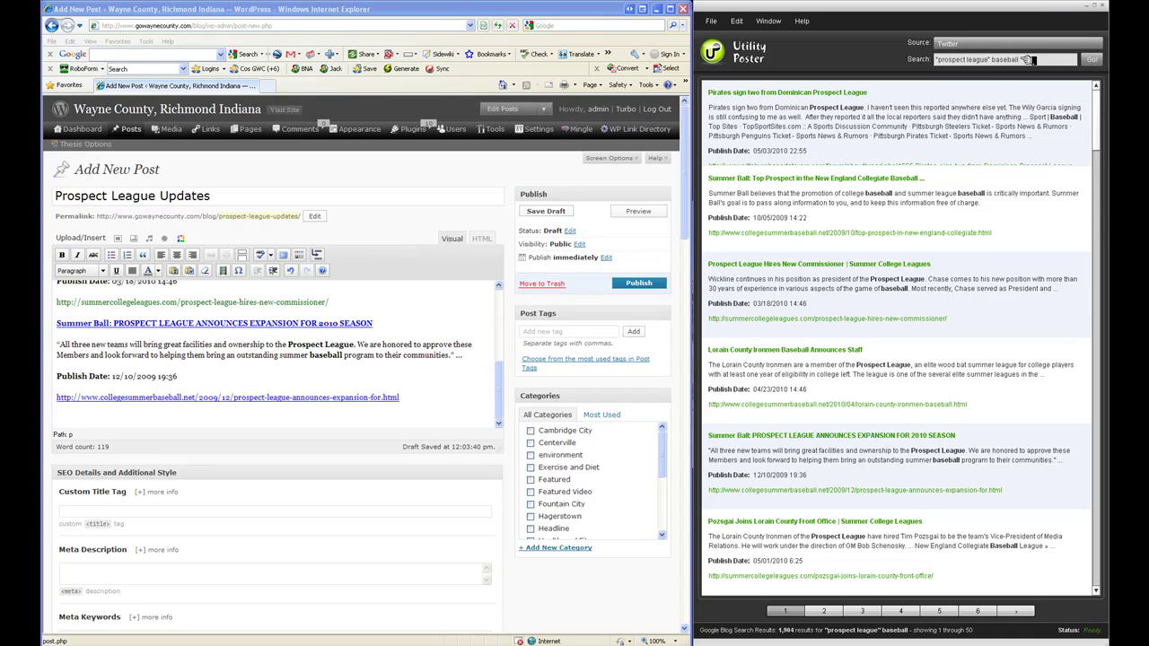
Load Twitter results and add a 'Tweets About Prospect League' line below the last article link.
left_click(1092, 60)
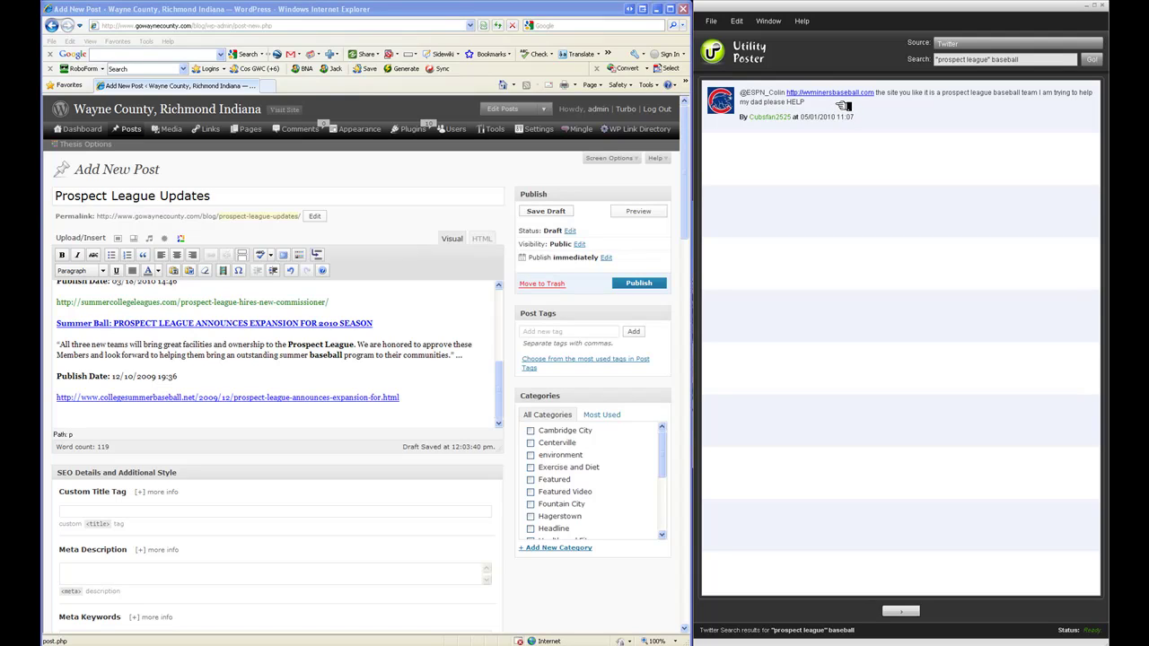
left_click(406, 420)
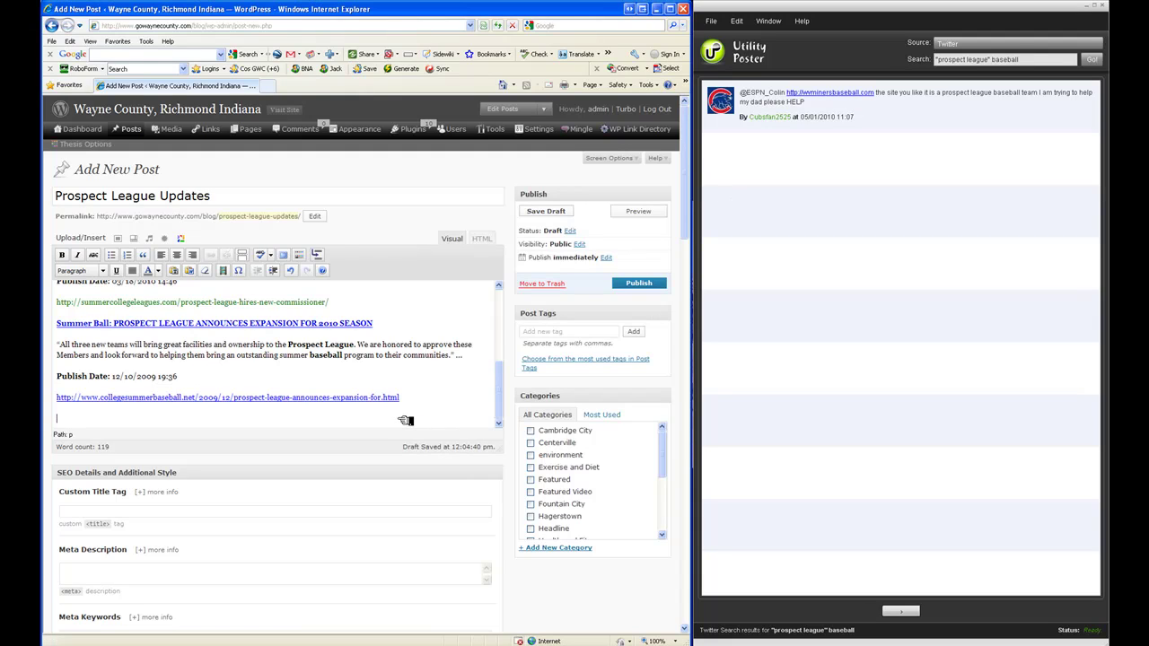
type("Tweets About Prospect League")
key("Return")
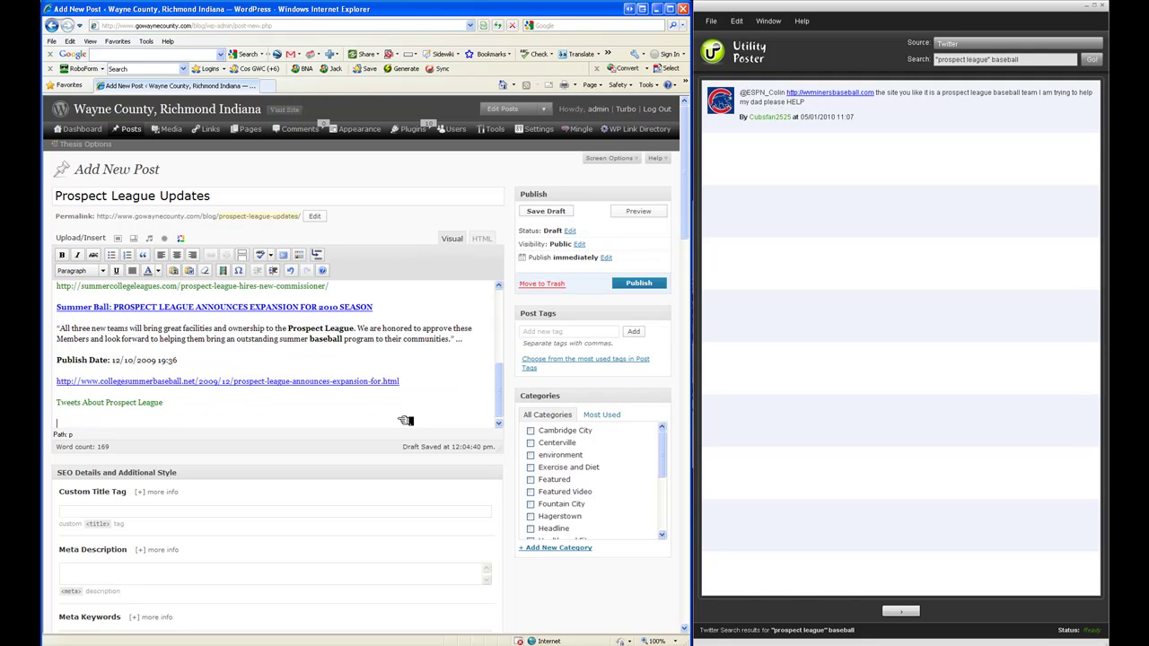
left_click_drag(858, 108, 891, 113)
In the HTML view, place the cursor after the Tweets About Prospect League line.
left_click(482, 238)
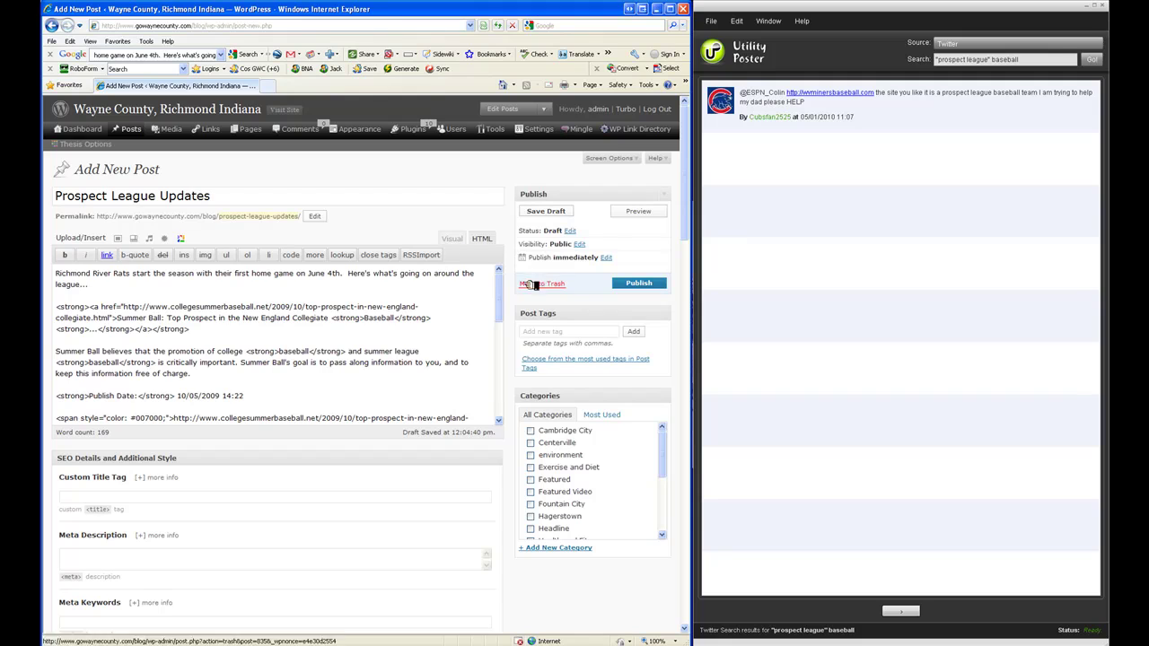
scroll(382, 405, "down", 6)
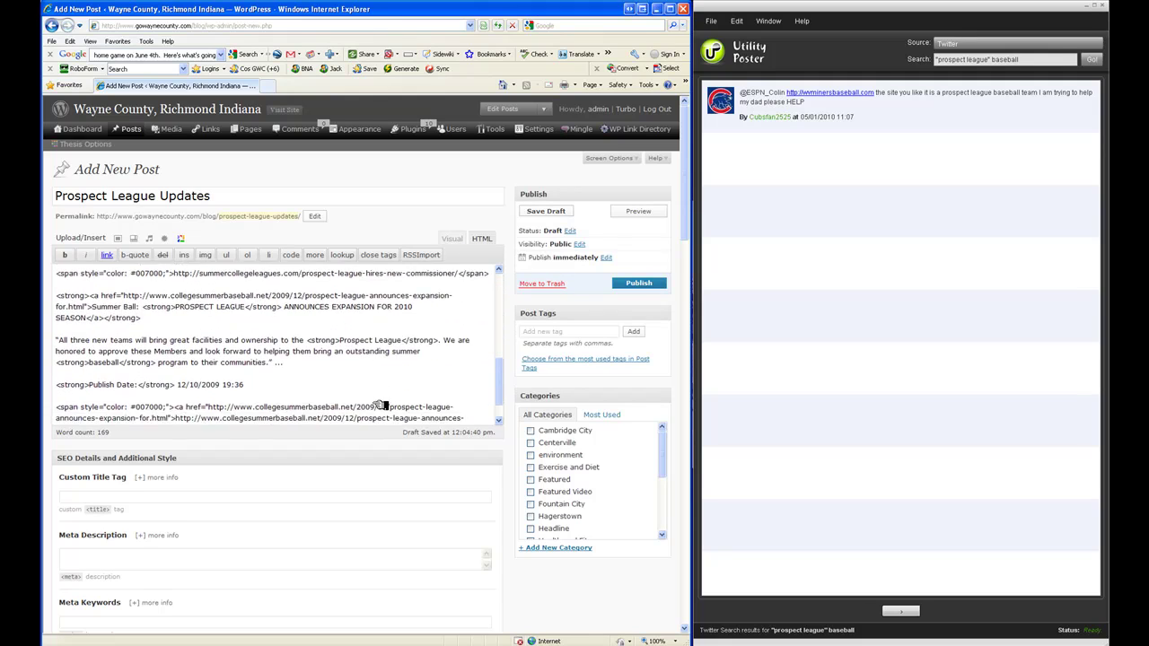
scroll(381, 405, "down", 3)
scroll(349, 342, "down", 3)
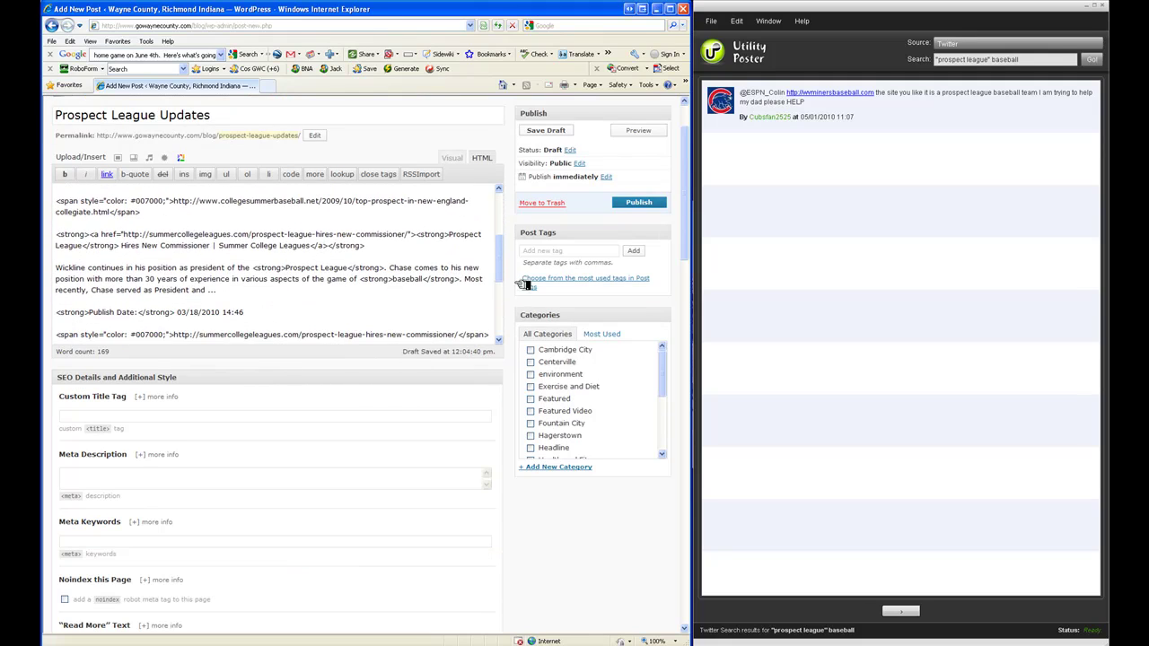
scroll(499, 296, "down", 5)
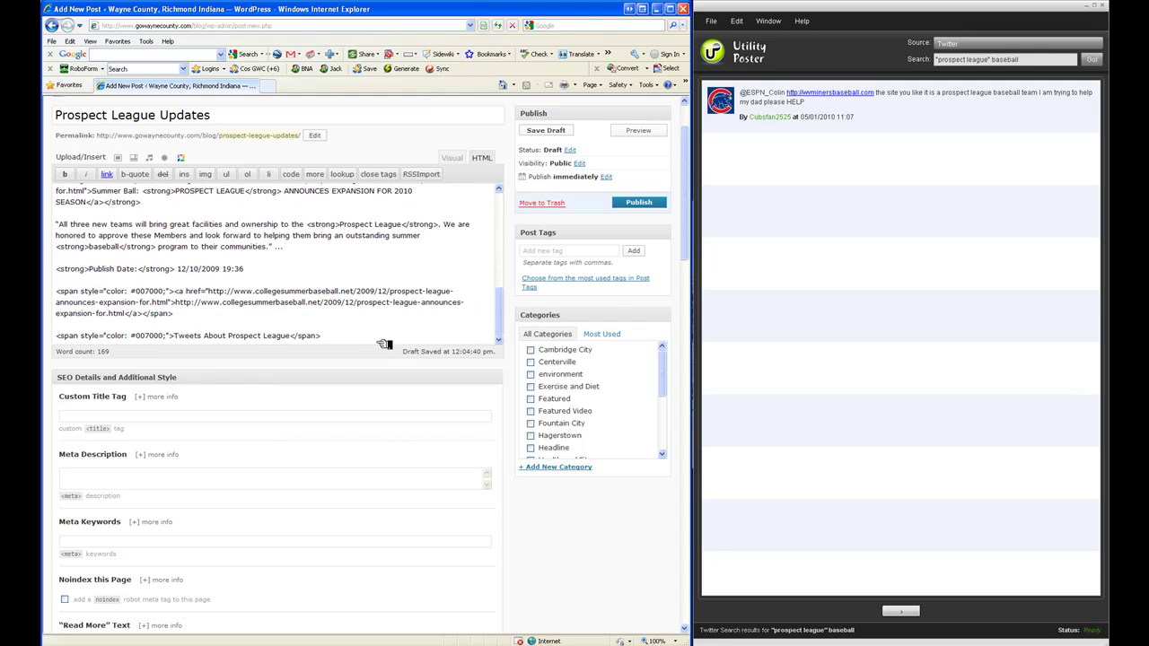
left_click(368, 337)
Insert the tweet with its avatar, link and date, then return to the Visual view.
scroll(372, 338, "up", 2)
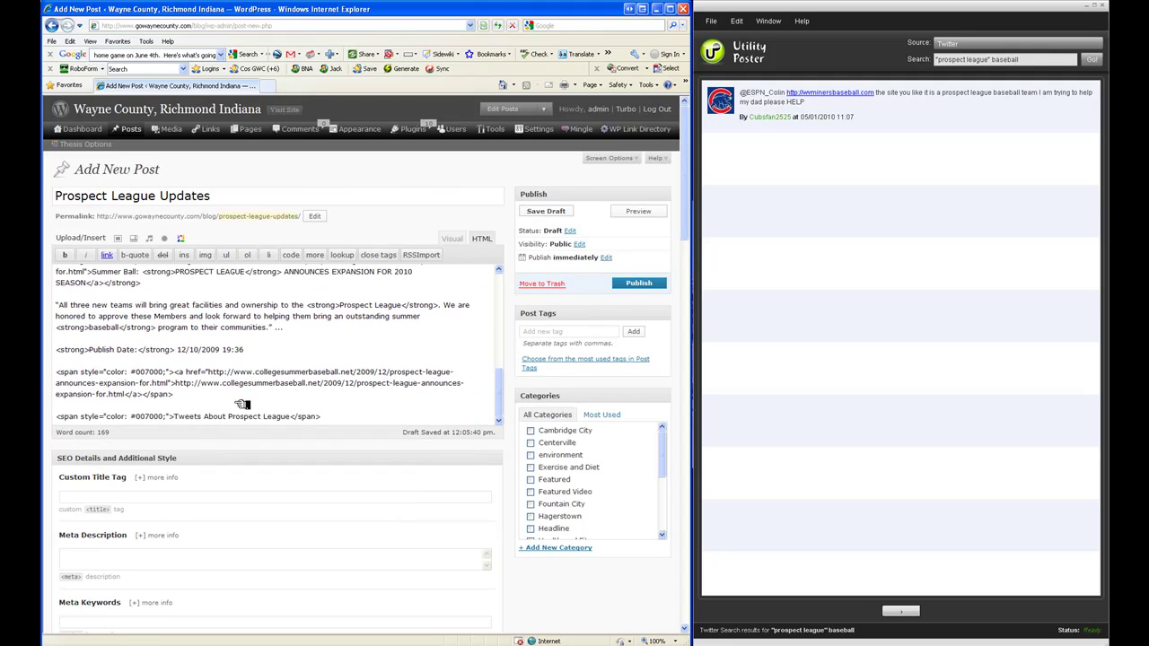
scroll(269, 395, "down", 1)
scroll(354, 378, "up", 5)
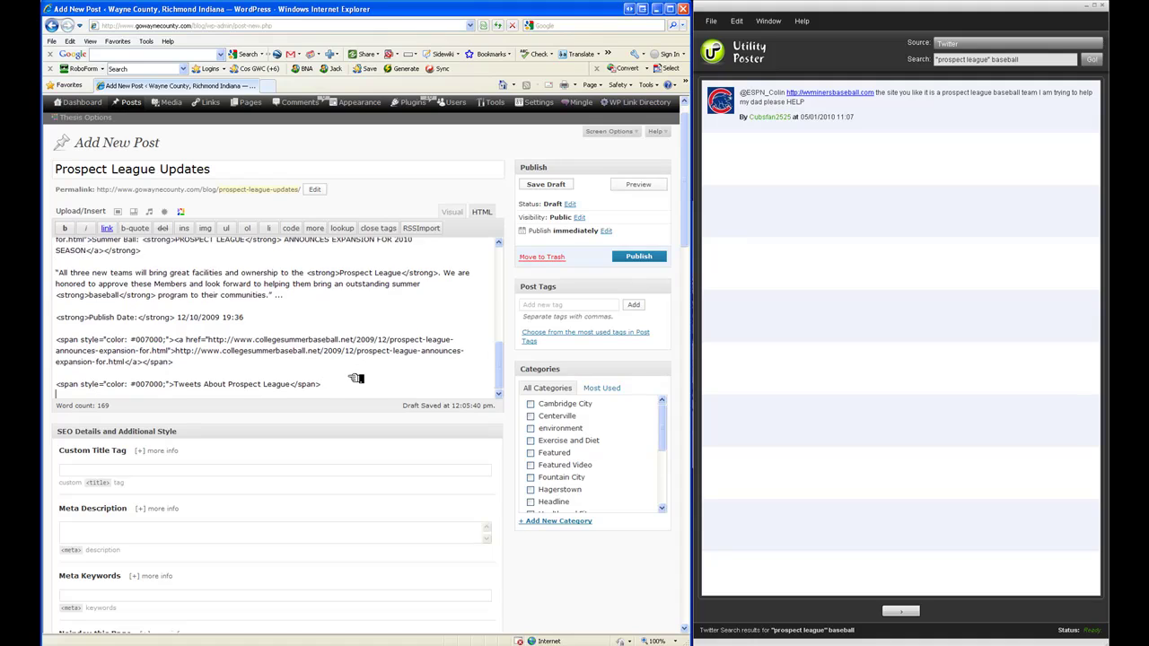
scroll(357, 378, "down", 1)
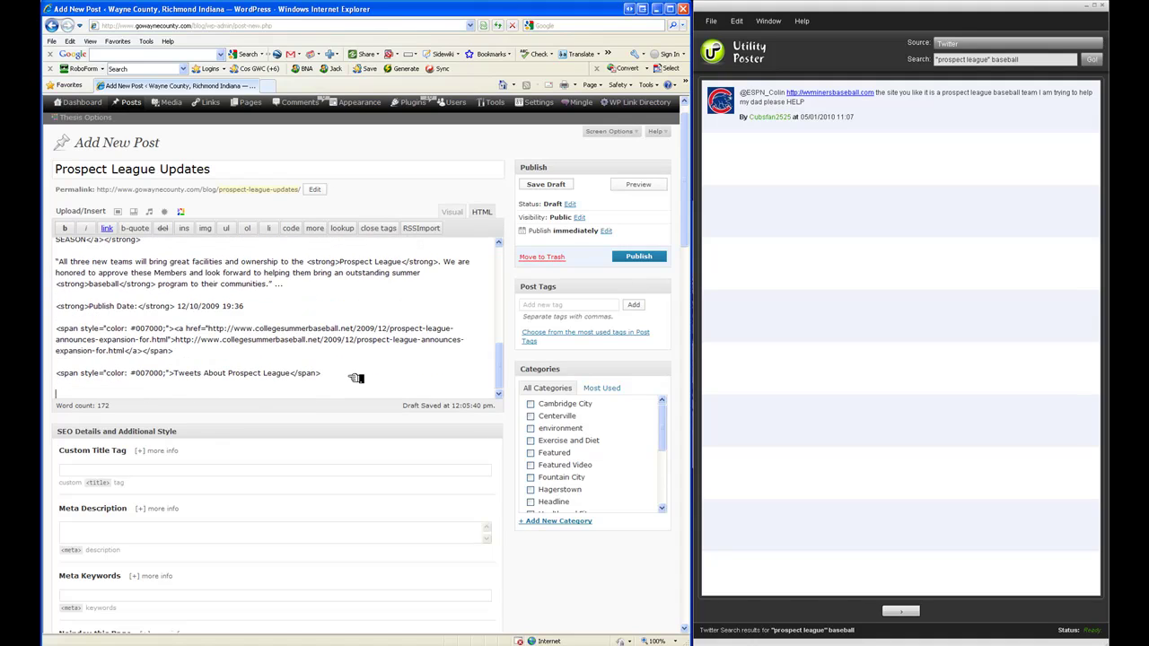
scroll(356, 378, "up", 1)
scroll(356, 378, "down", 2)
scroll(356, 378, "up", 2)
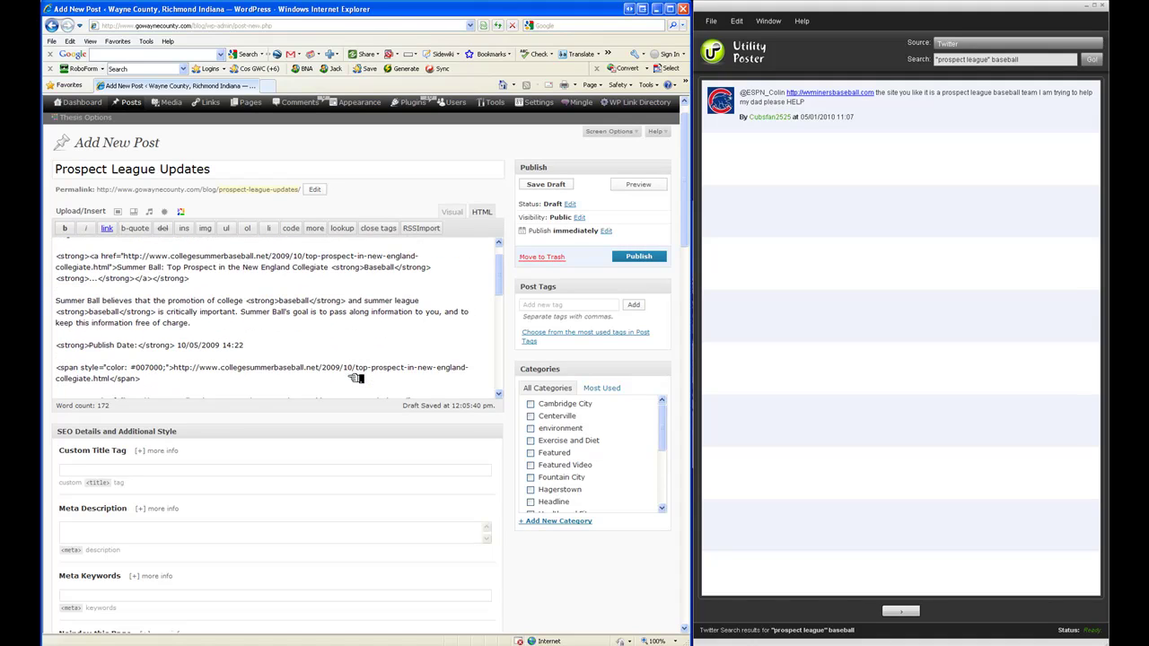
left_click_drag(500, 280, 507, 390)
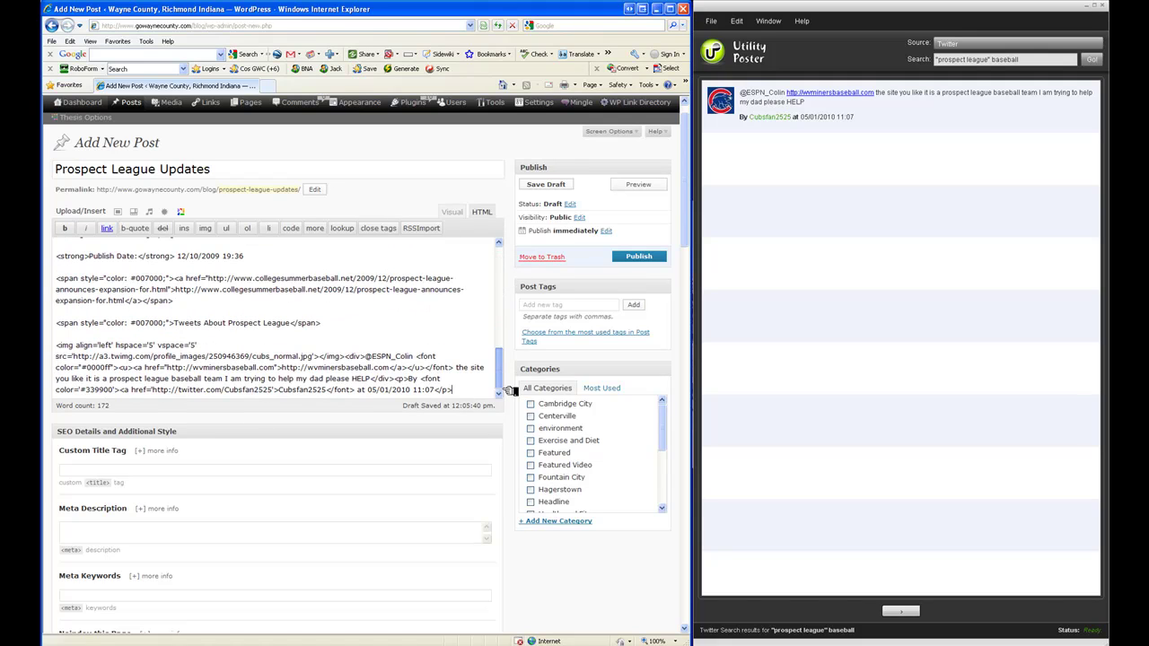
left_click(452, 212)
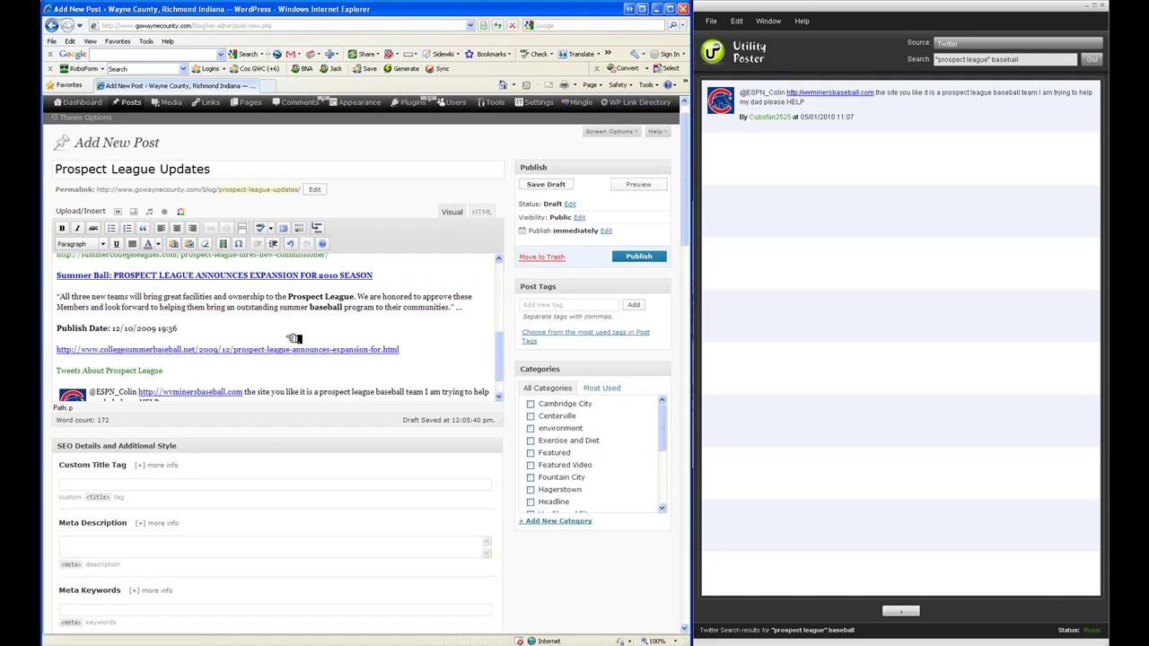
scroll(295, 339, "down", 2)
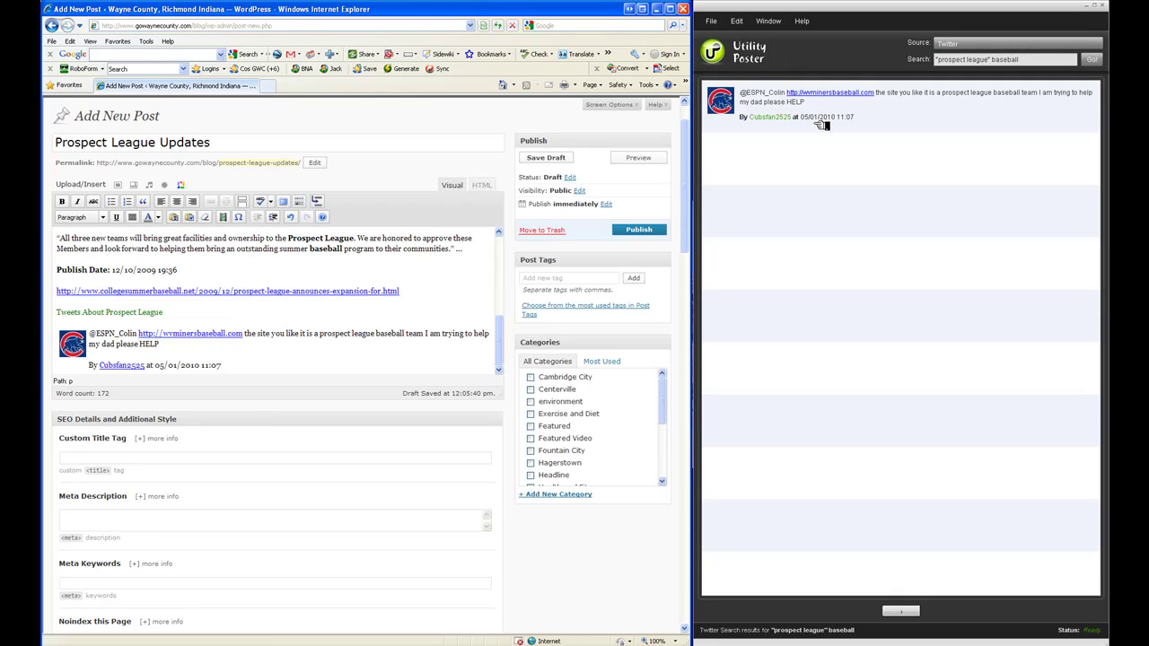
Switch Utility Poster's search source to YouTube and rerun the prospect league baseball search.
left_click(987, 43)
left_click(983, 83)
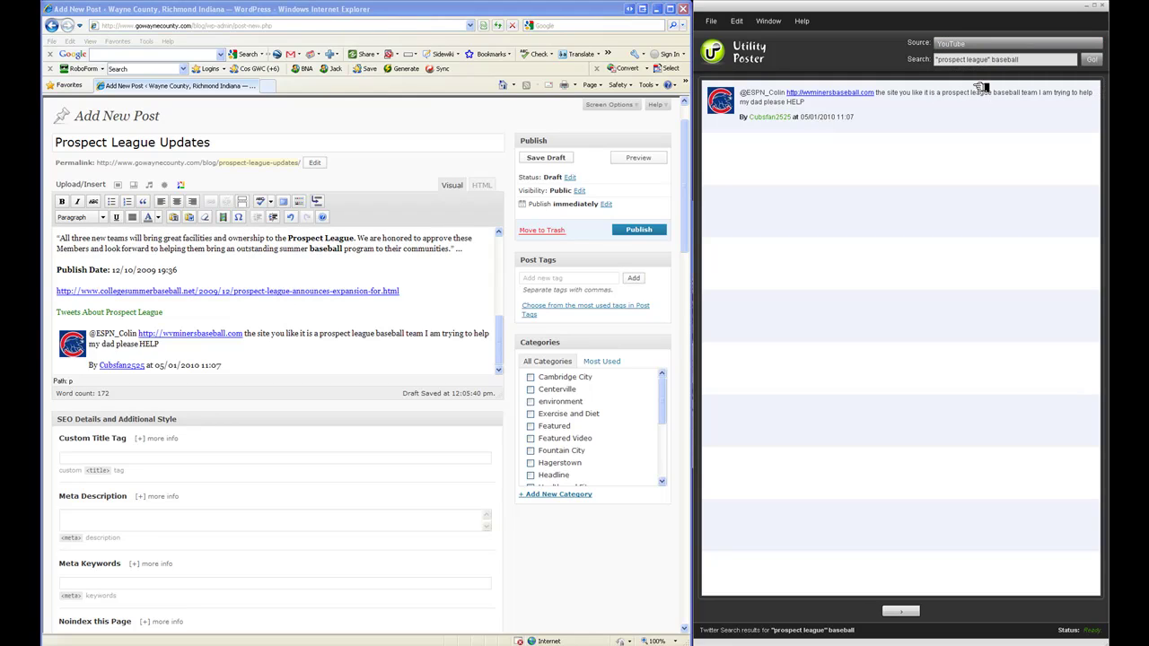
left_click(1091, 59)
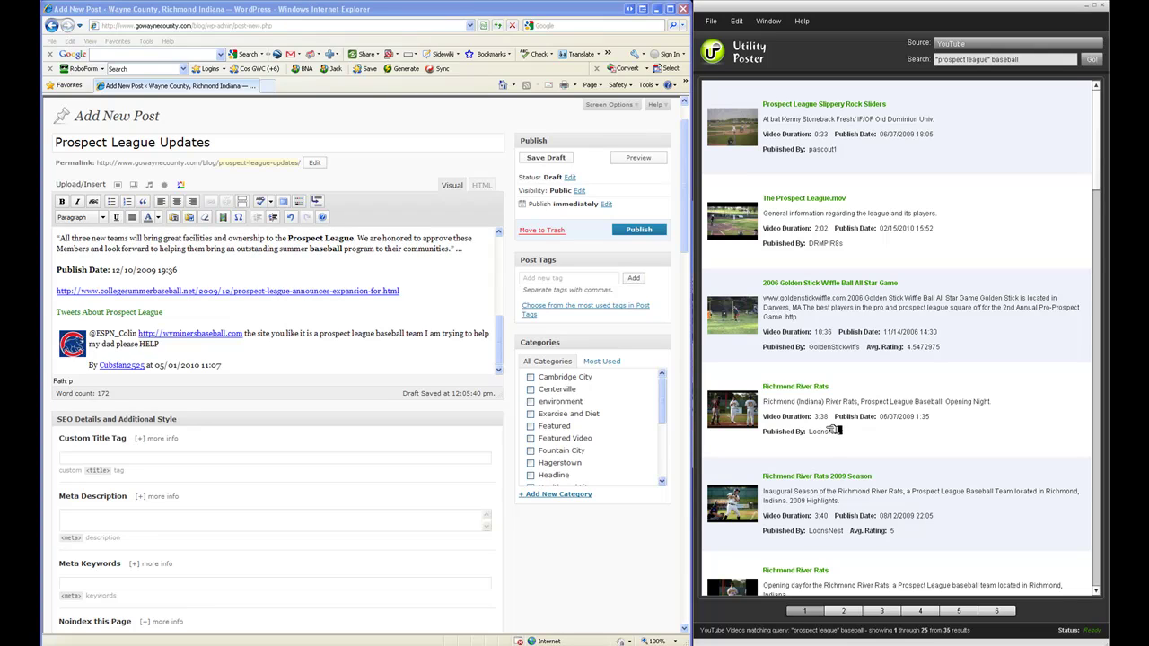
Add a 'YouTube Prospect League Videos' heading below the tweet and bold the Tweets heading.
left_click_drag(834, 431, 257, 369)
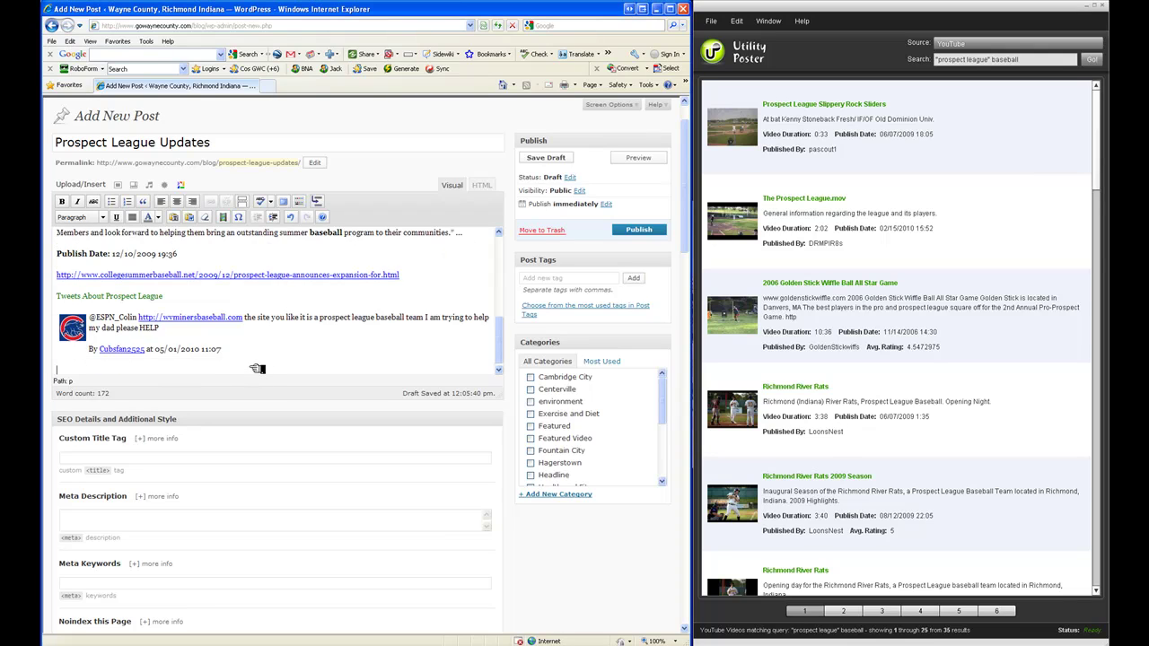
left_click_drag(165, 274, 61, 277)
key("ctrl+b")
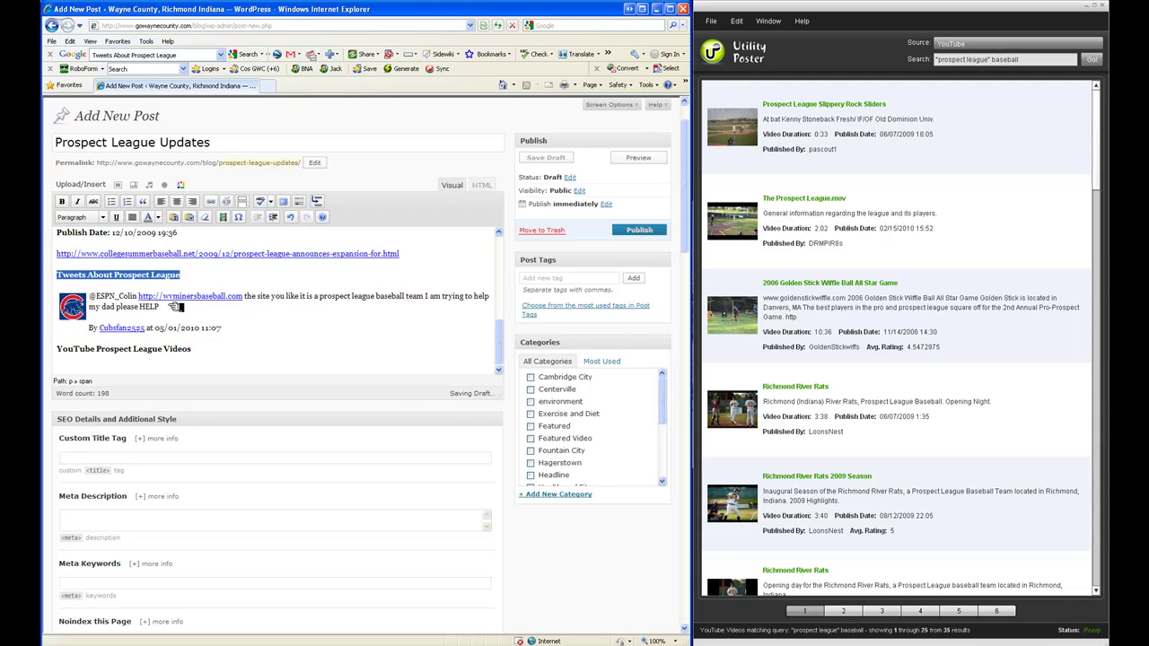
left_click(190, 277)
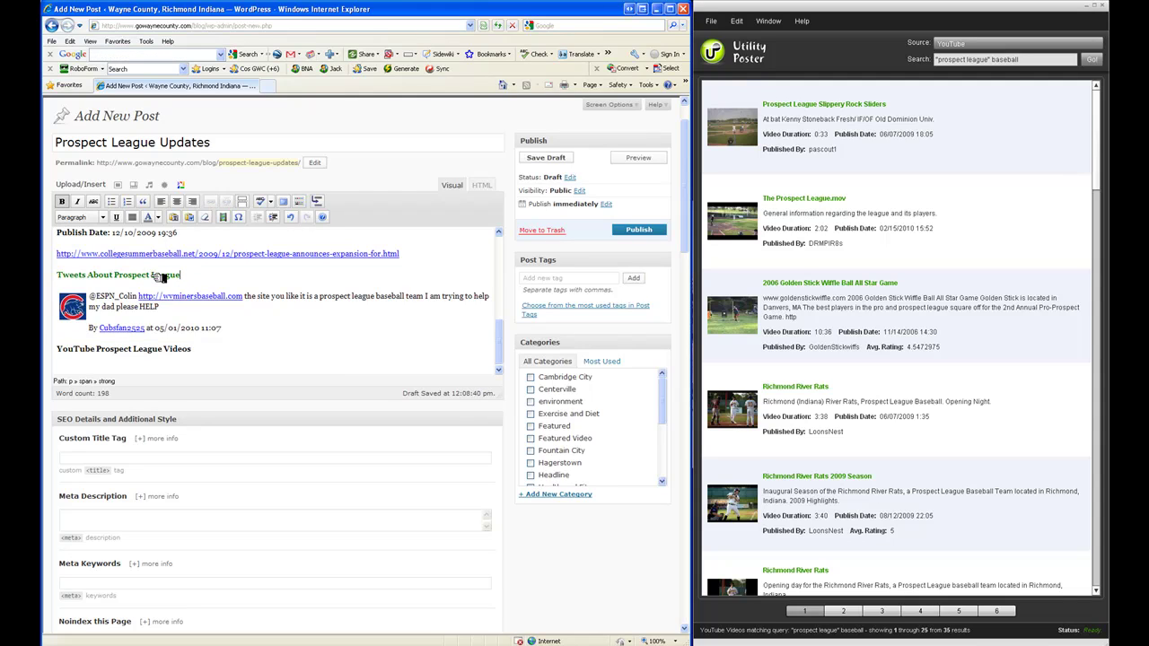
left_click(152, 370)
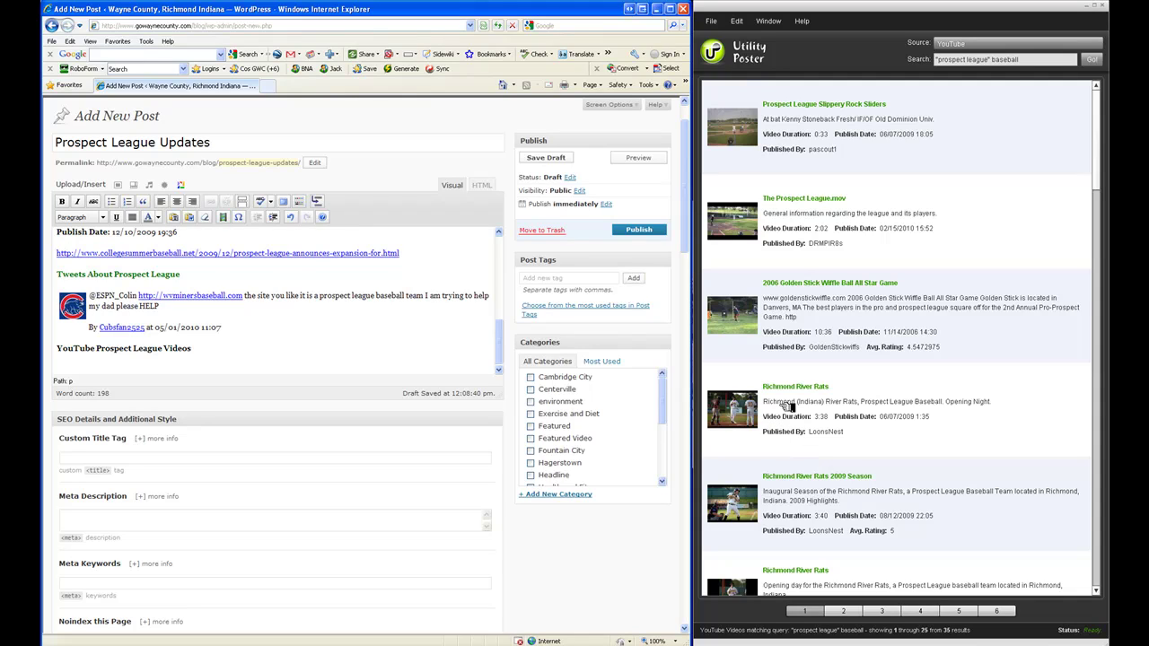
Paste the Richmond River Rats embed code on a new line below the YouTube Prospect League Videos heading.
left_click_drag(787, 406, 339, 368)
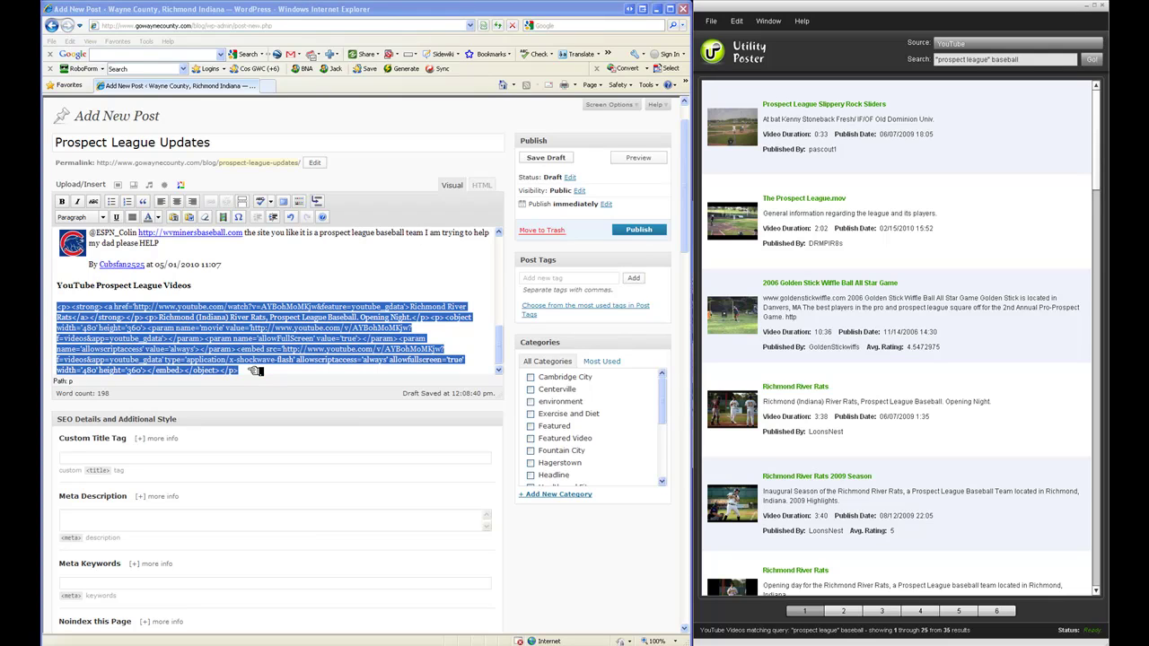
key("ctrl+x")
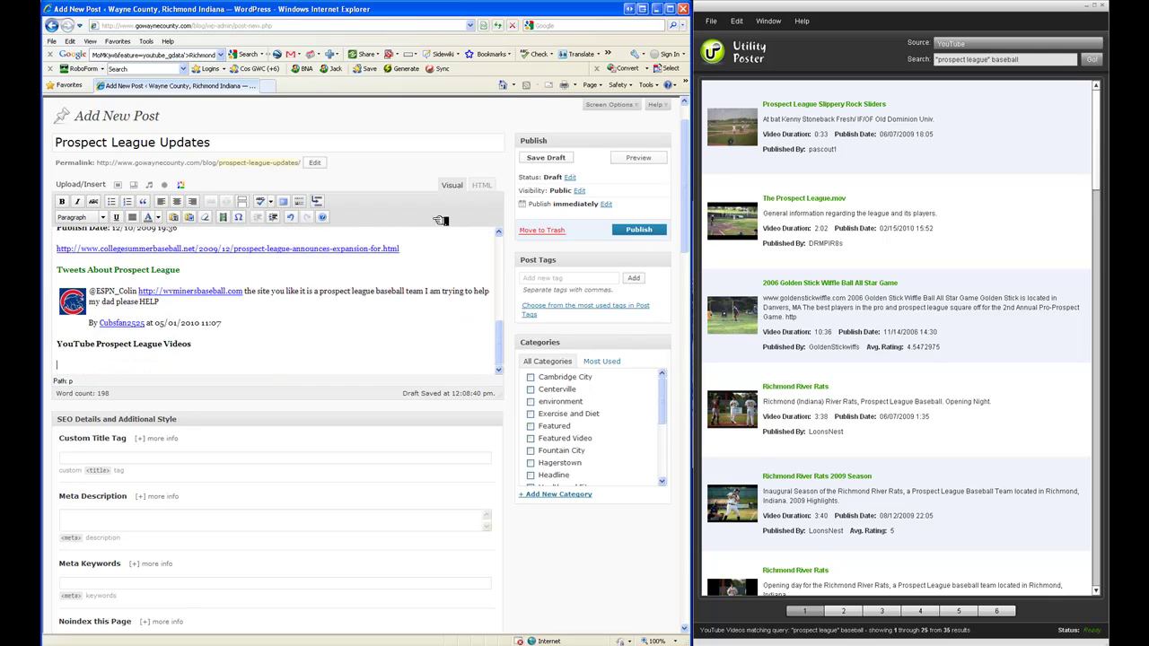
left_click(482, 185)
left_click_drag(499, 241, 503, 377)
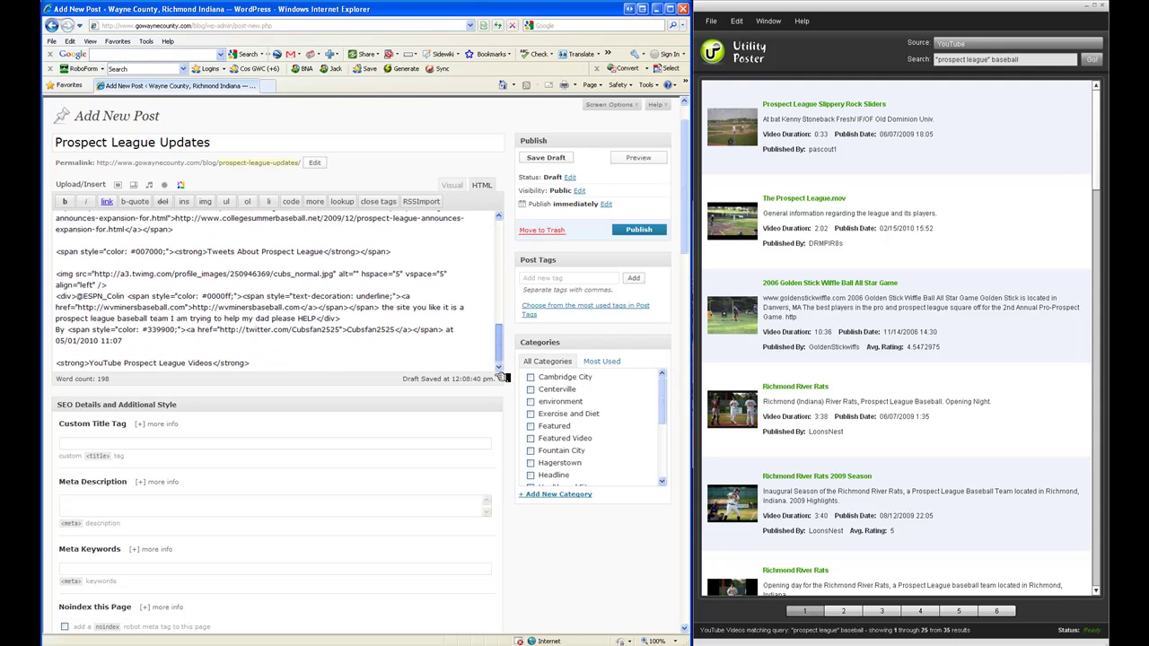
left_click(310, 364)
key("Return")
key("Return")
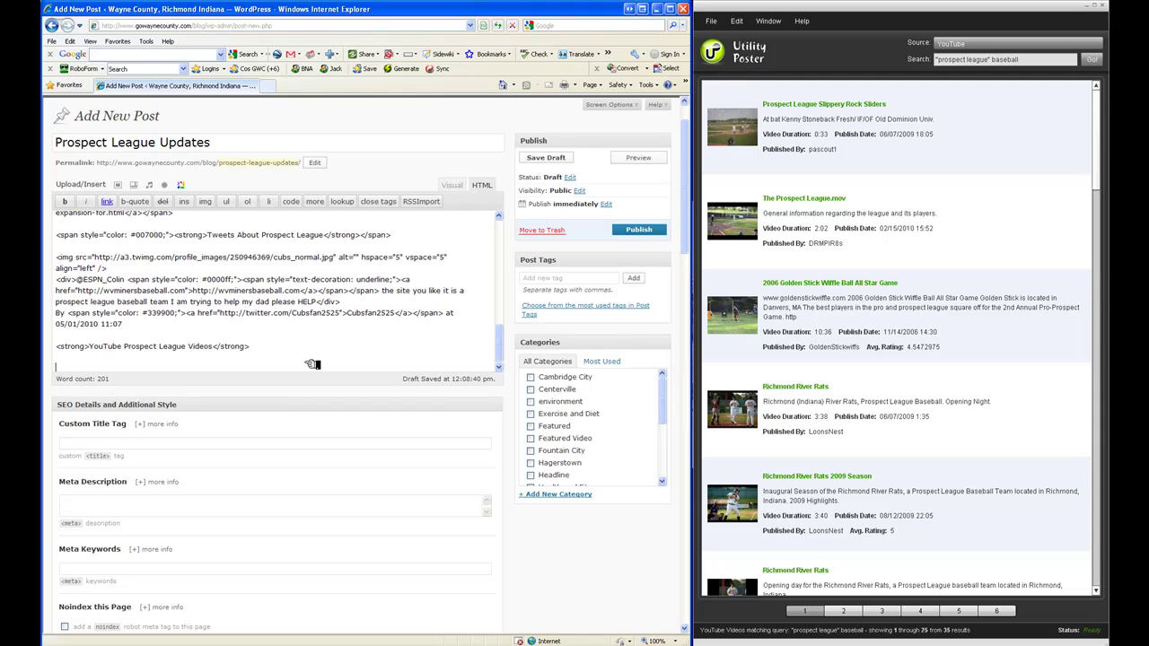
key("ctrl+v")
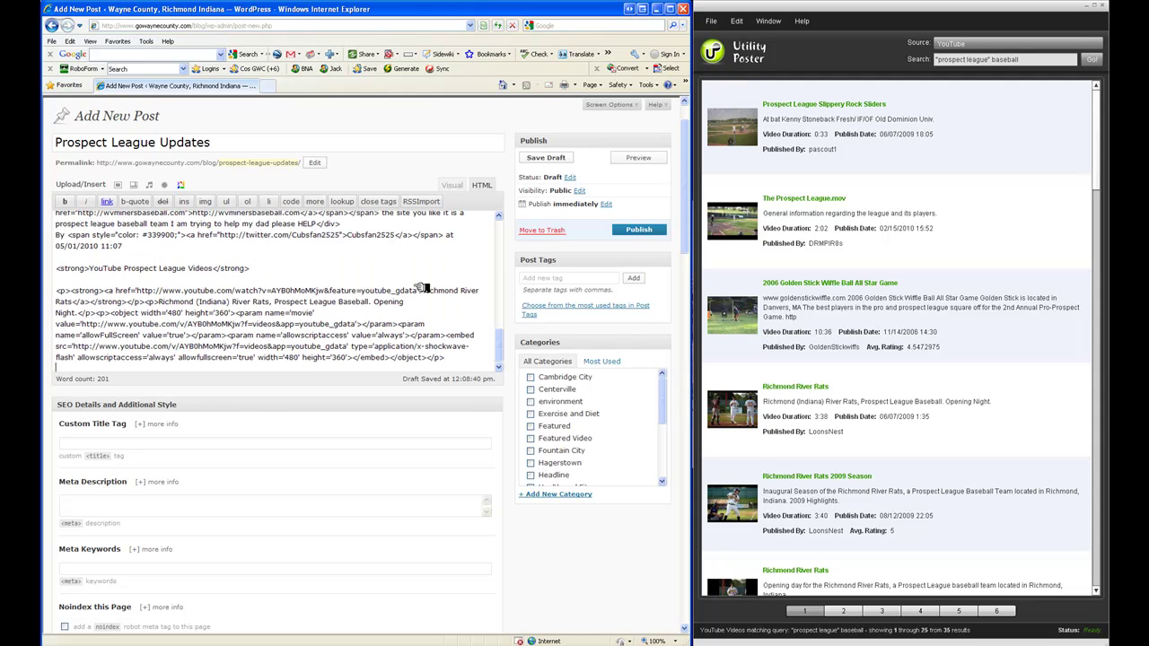
scroll(277, 289, "up", 10)
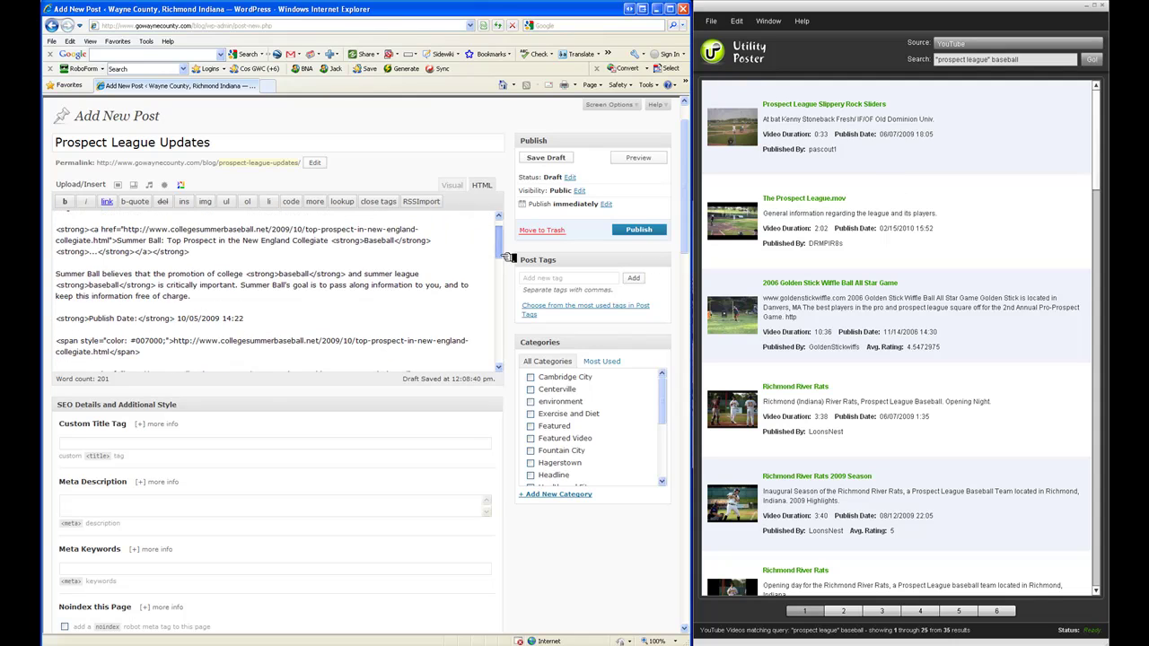
left_click_drag(505, 256, 499, 355)
Back in Visual view, align the Richmond River Rats video to the centre.
left_click(452, 185)
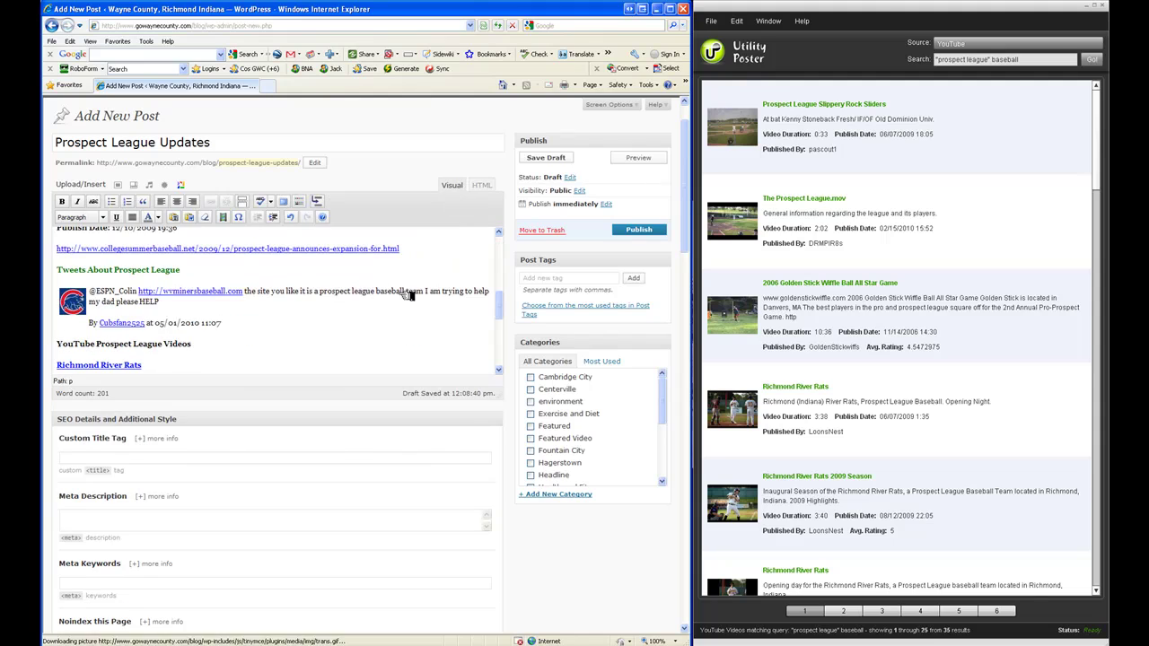
scroll(345, 308, "down", 5)
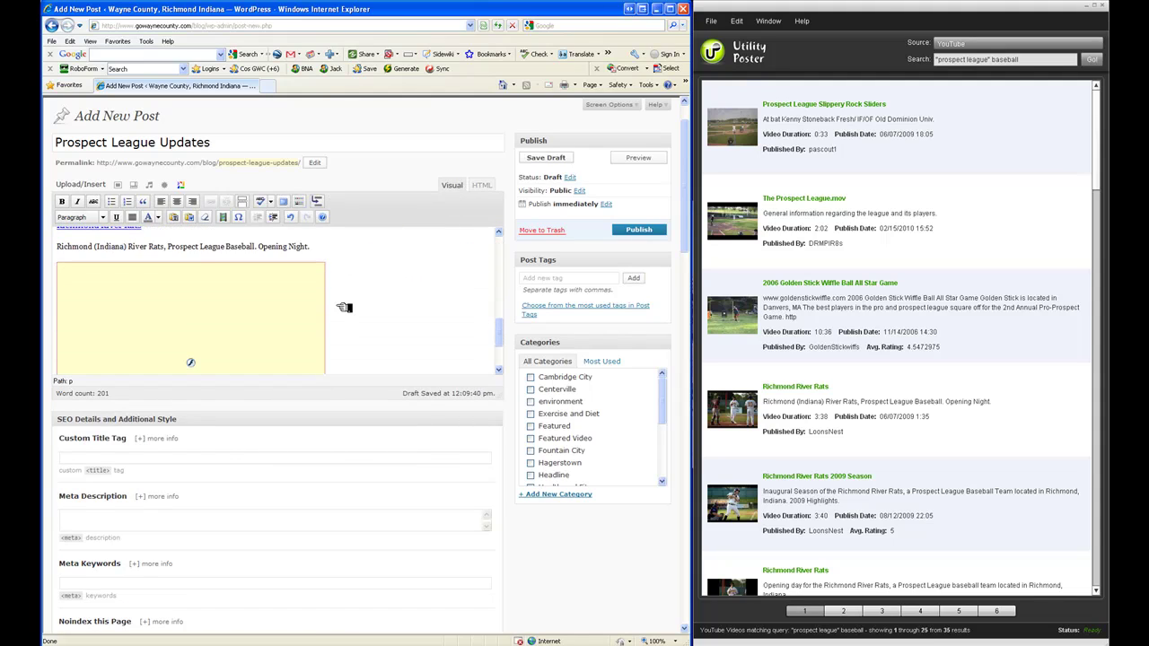
scroll(345, 307, "down", 3)
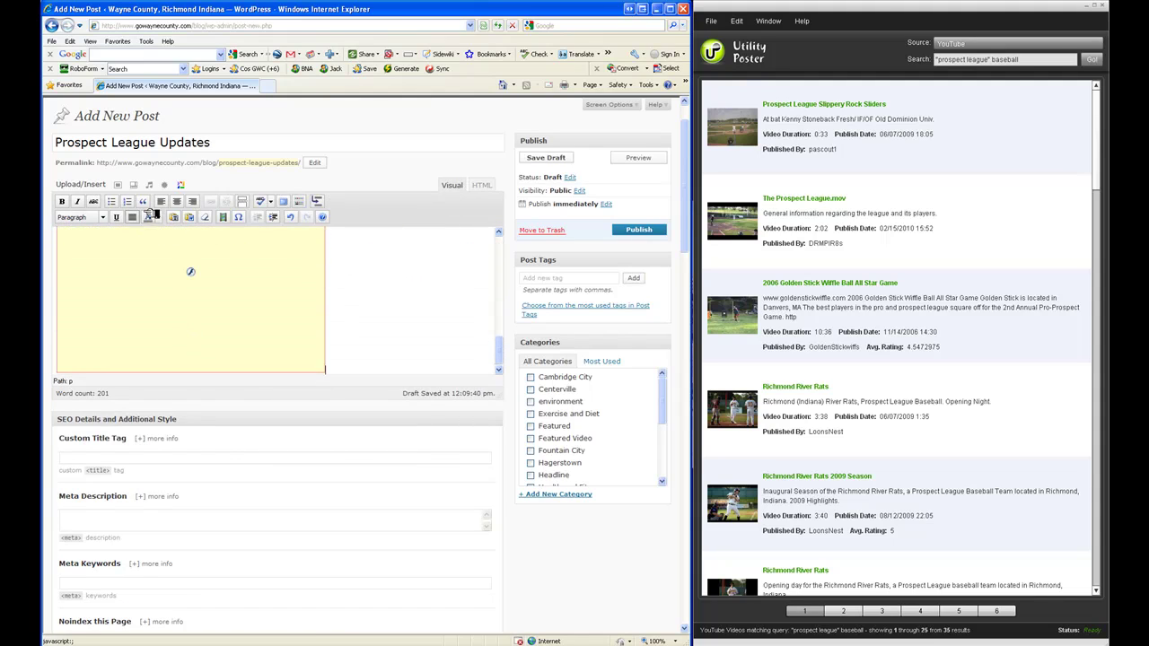
left_click(177, 201)
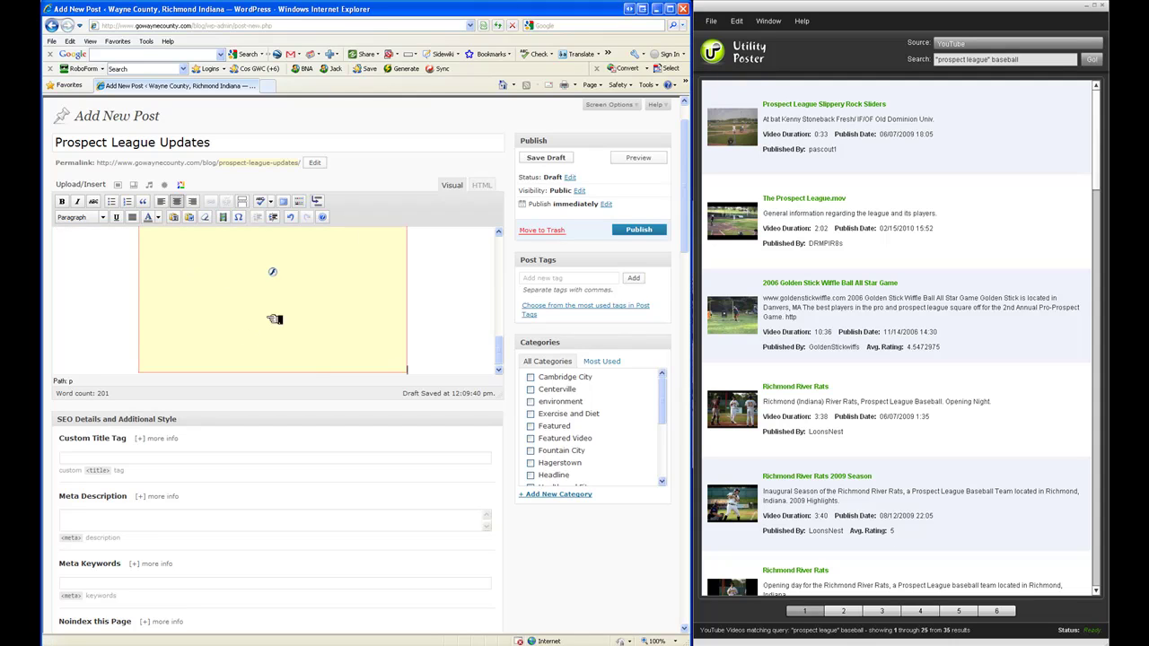
scroll(429, 303, "up", 3)
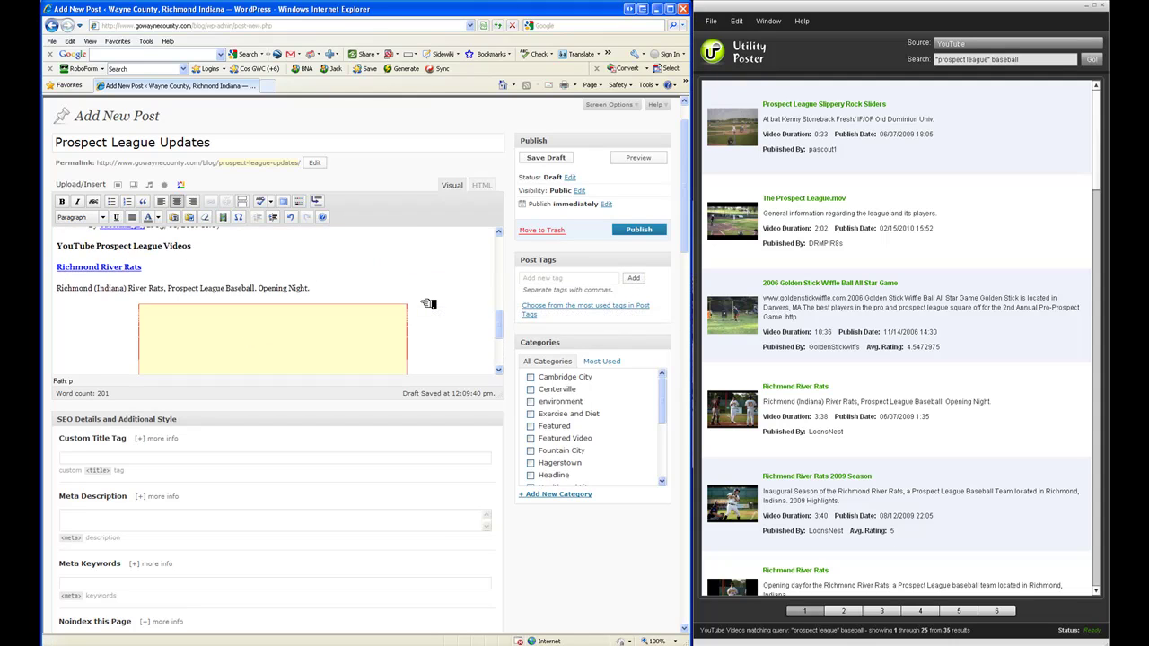
scroll(428, 304, "up", 10)
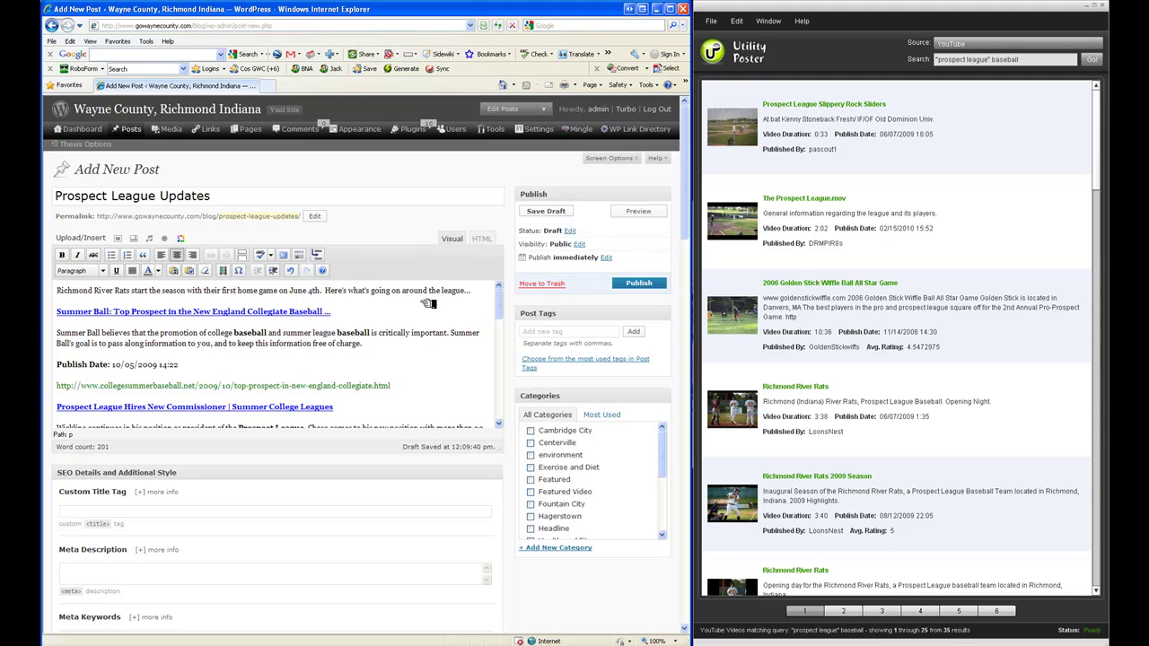
Open The Prospect League.mov from Utility Poster on YouTube in the browser.
scroll(399, 366, "down", 5)
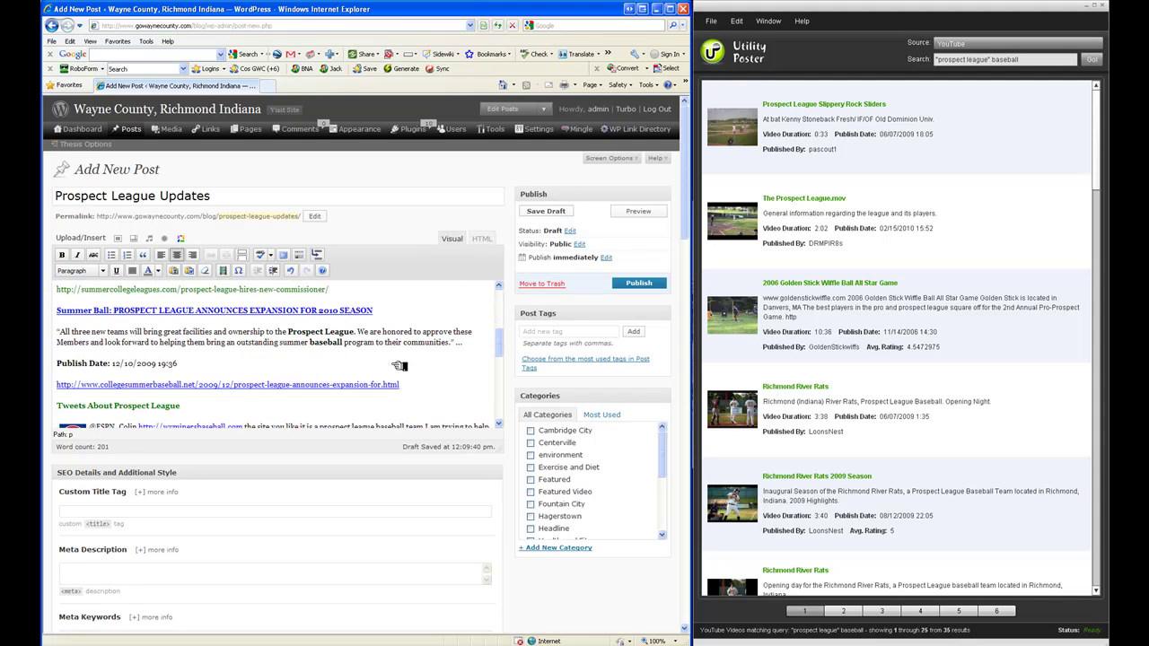
scroll(399, 365, "down", 8)
scroll(448, 367, "down", 1)
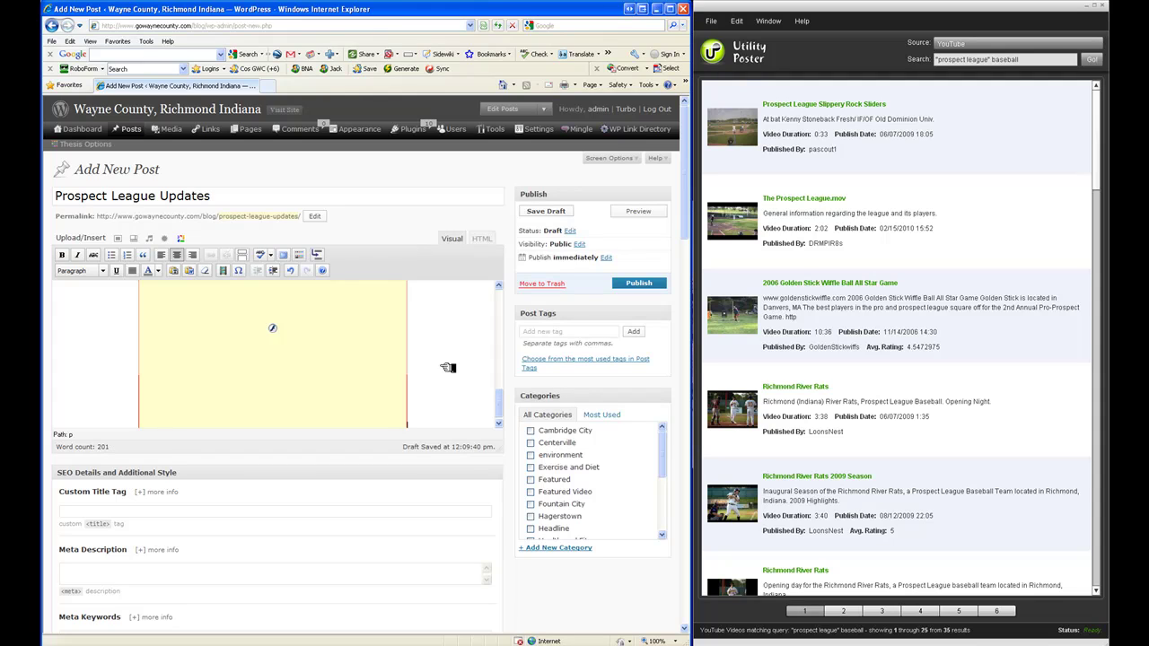
scroll(448, 367, "down", 3)
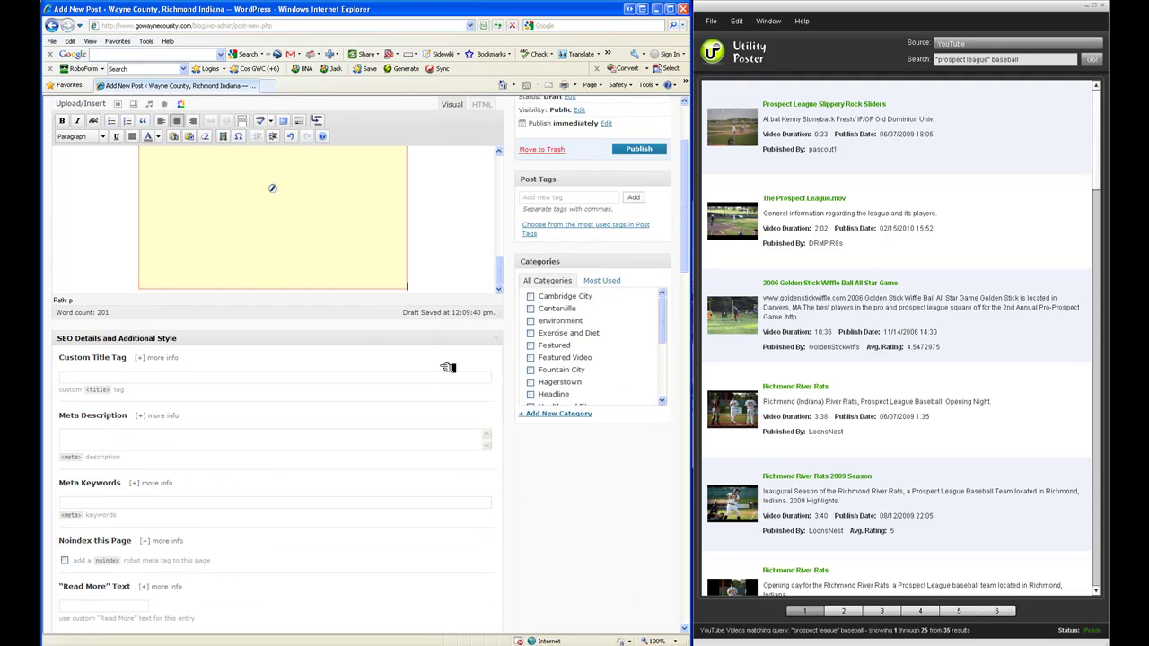
scroll(519, 365, "up", 3)
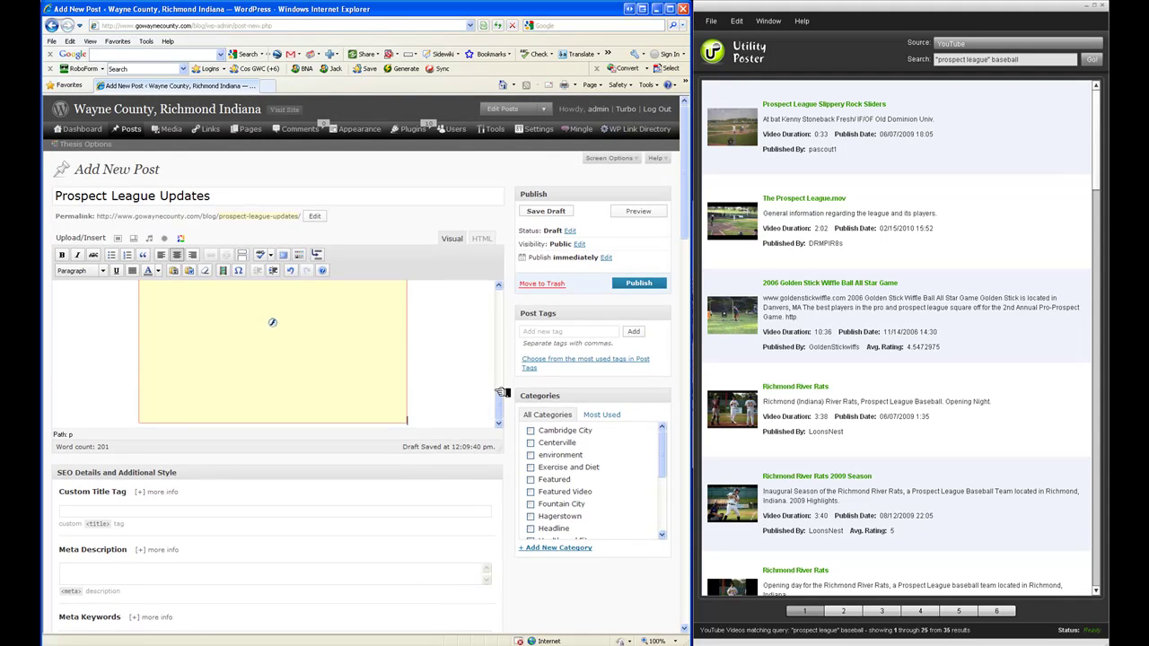
left_click_drag(508, 398, 508, 363)
double_click(745, 219)
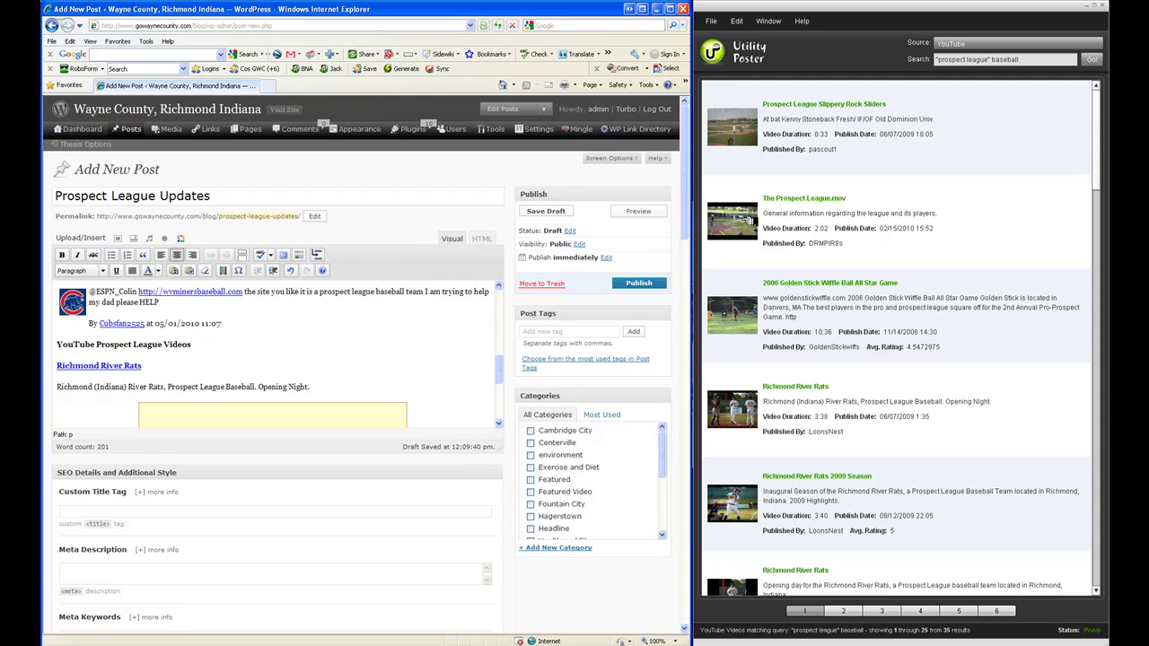
Close the duplicate tab, pause The Prospect League.mov at 0:16, and return to the WordPress draft.
left_click(408, 86)
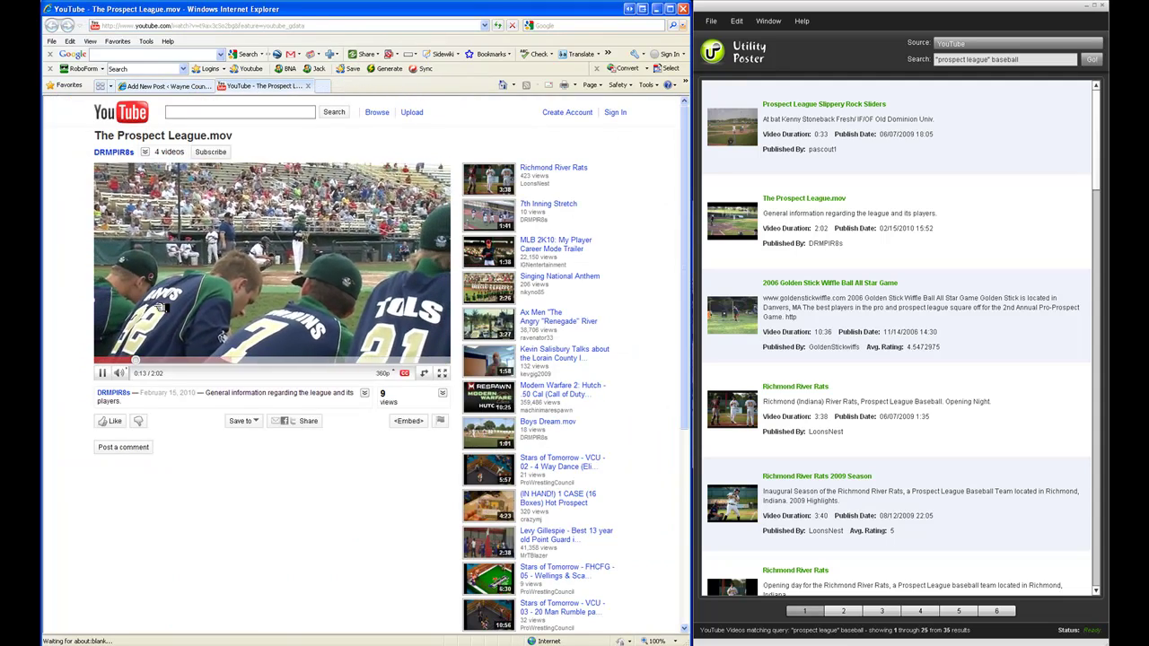
left_click(105, 374)
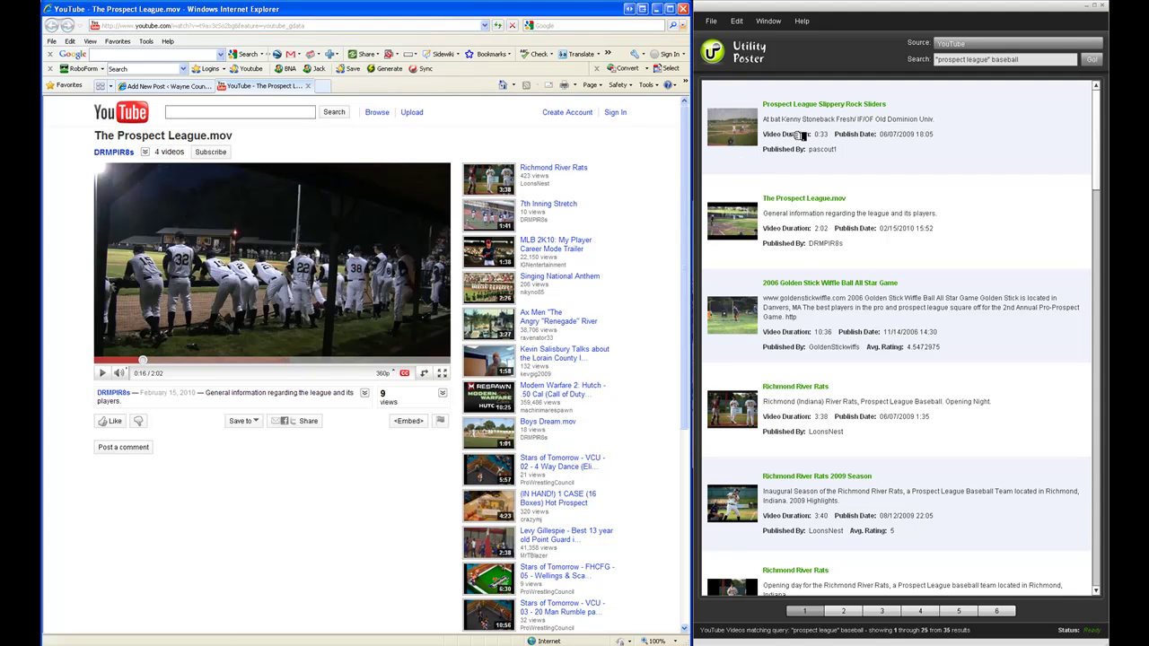
key("ctrl+Tab")
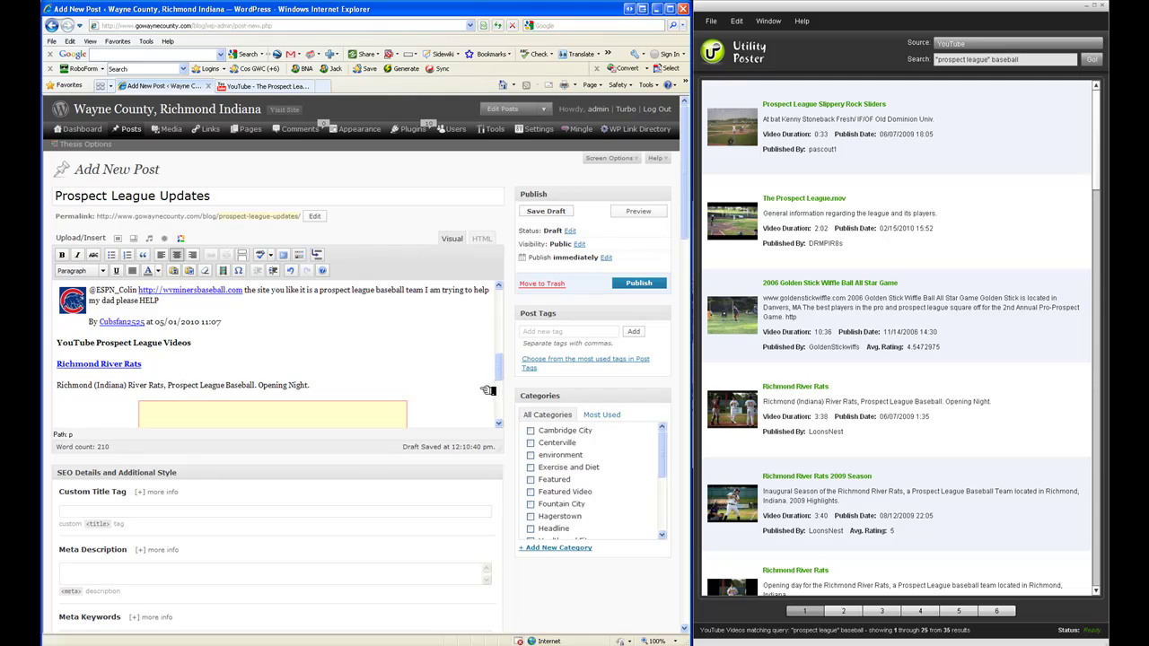
Drop The Prospect League.mov embed at the end of the post's HTML, then return to Visual view.
scroll(449, 398, "down", 1)
scroll(450, 398, "down", 1)
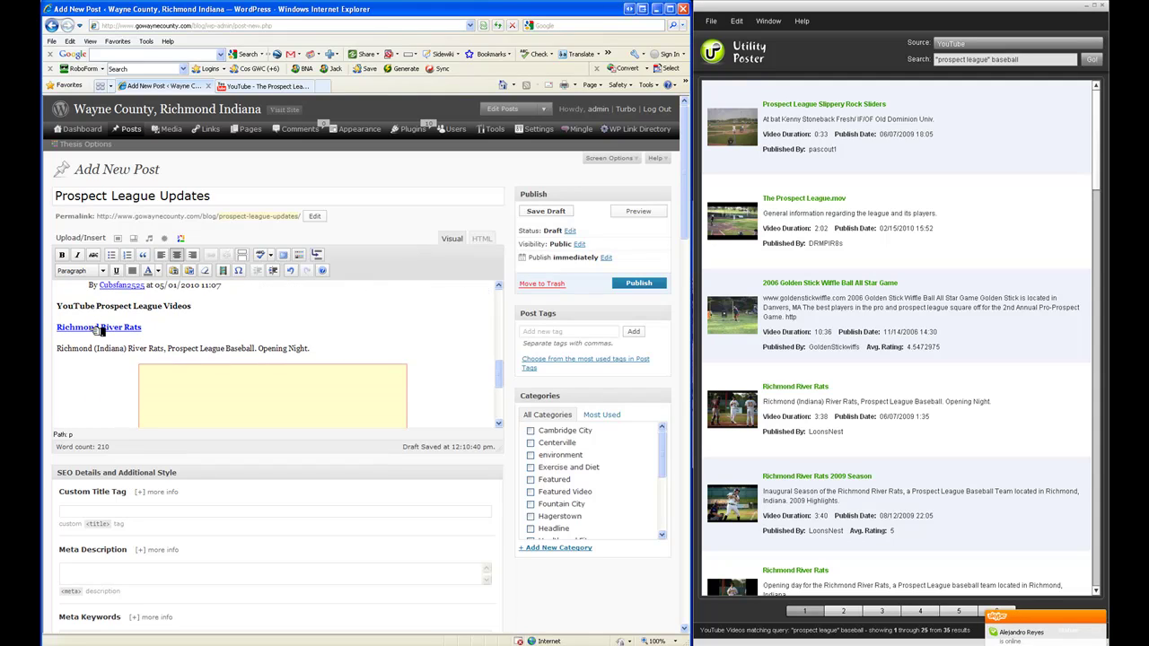
scroll(450, 366, "down", 4)
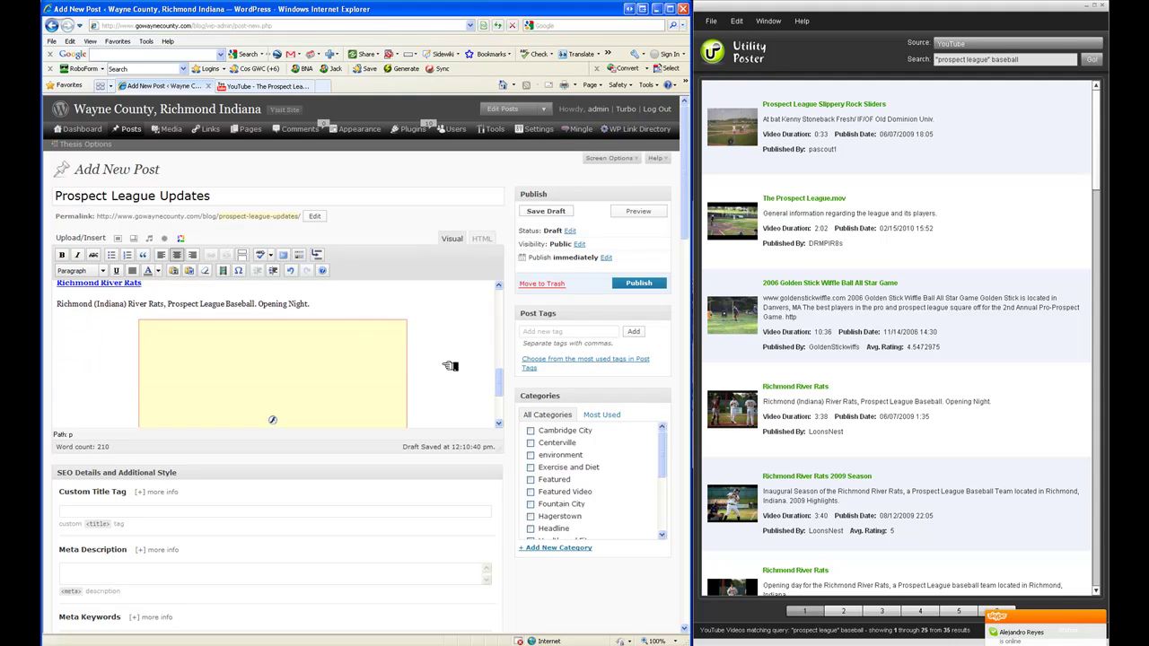
scroll(451, 367, "down", 4)
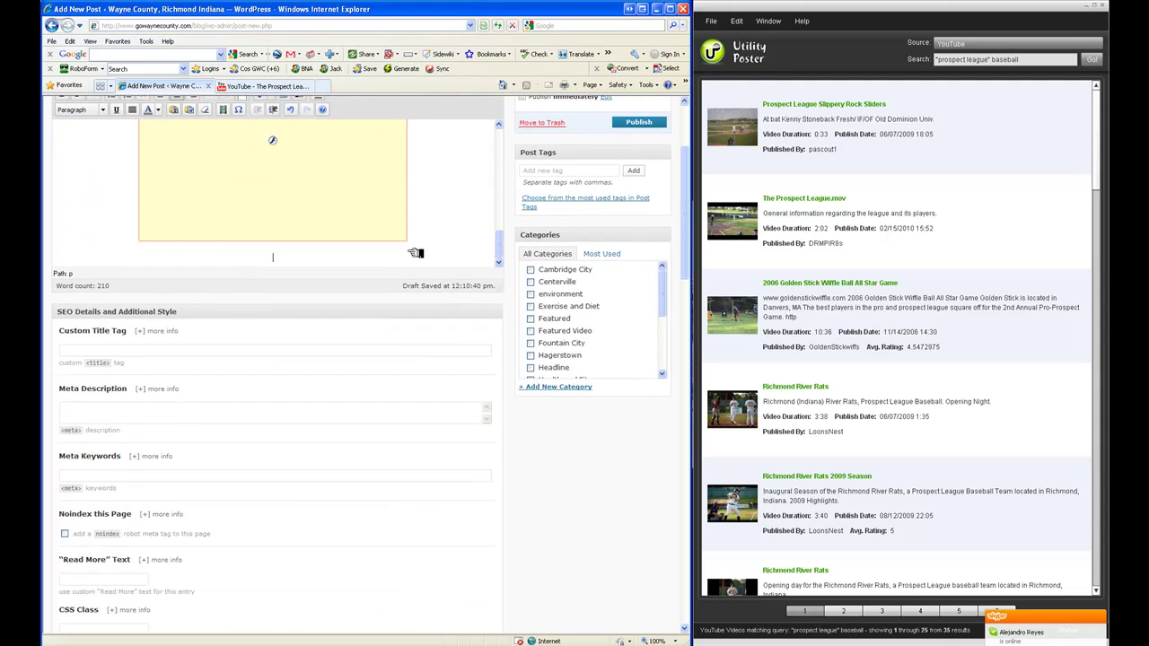
scroll(517, 329, "up", 3)
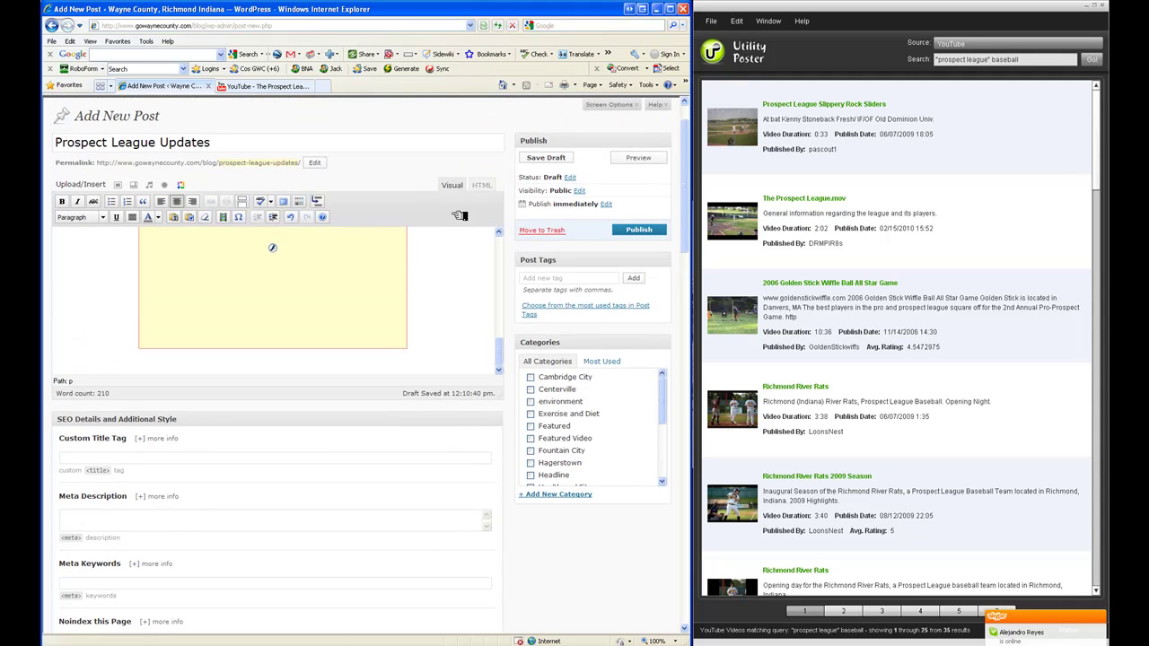
left_click(482, 184)
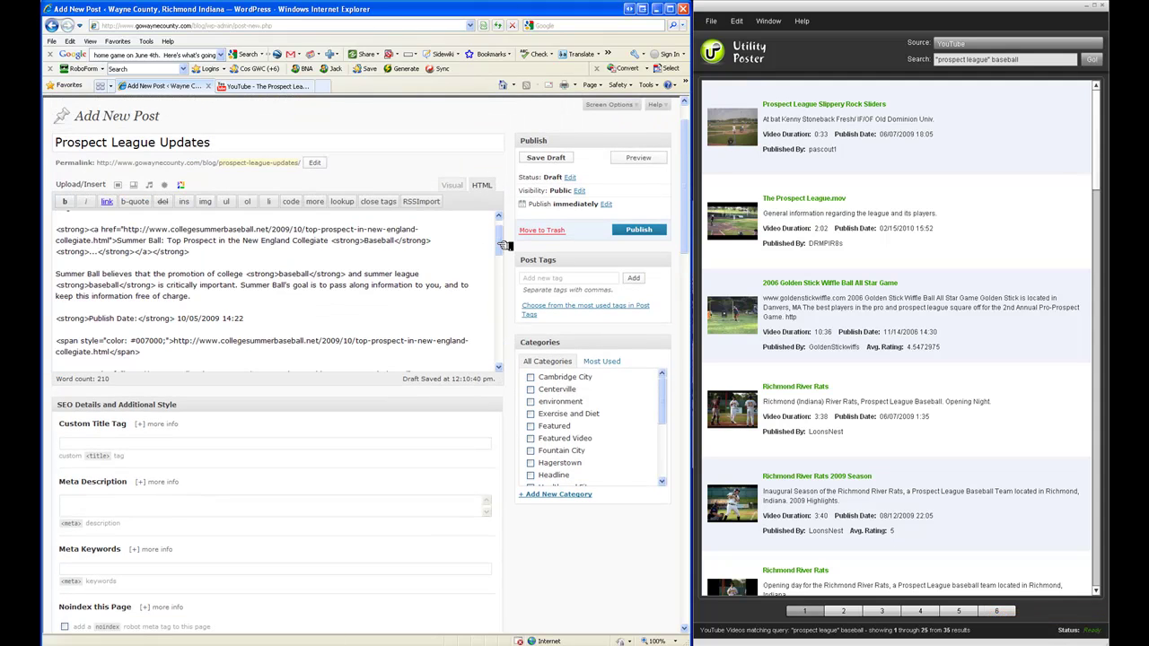
left_click_drag(498, 247, 511, 376)
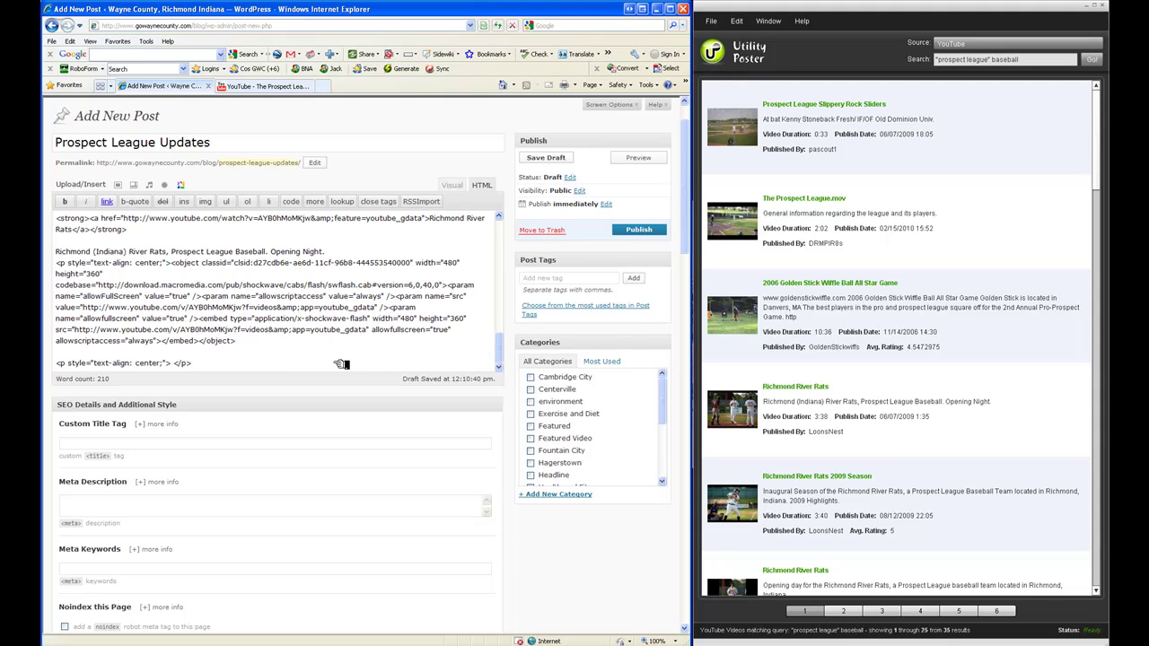
scroll(341, 364, "down", 1)
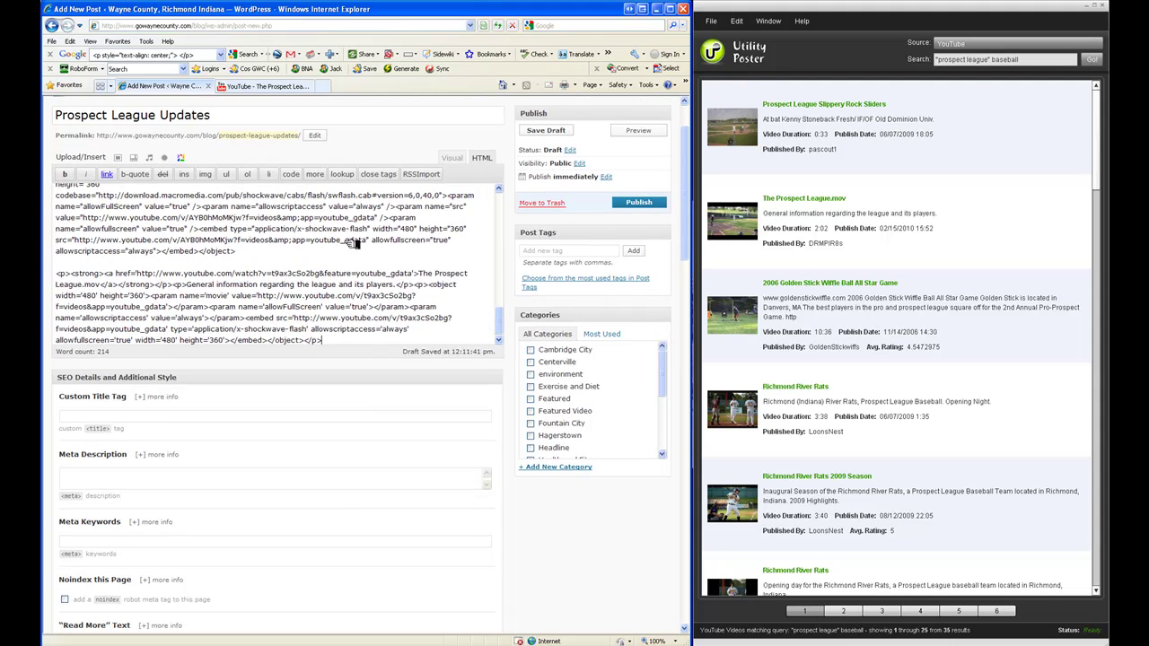
scroll(411, 189, "up", 10)
left_click(451, 158)
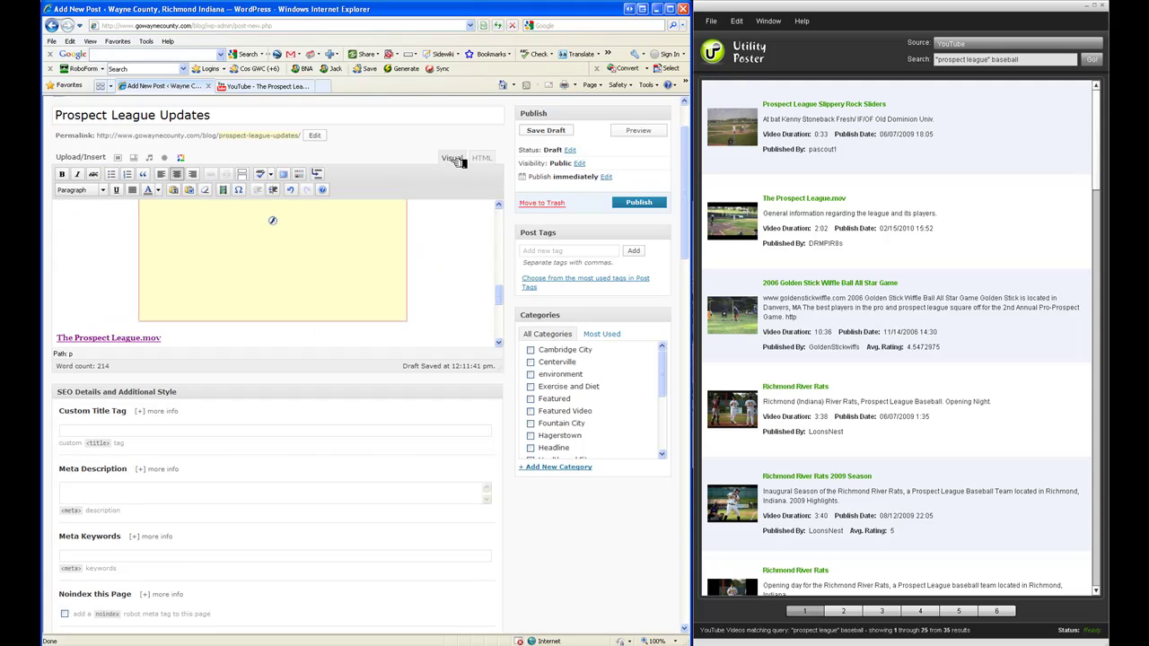
Switch Utility Poster's search source from Flickr back to Google Blog Search.
scroll(167, 341, "down", 3)
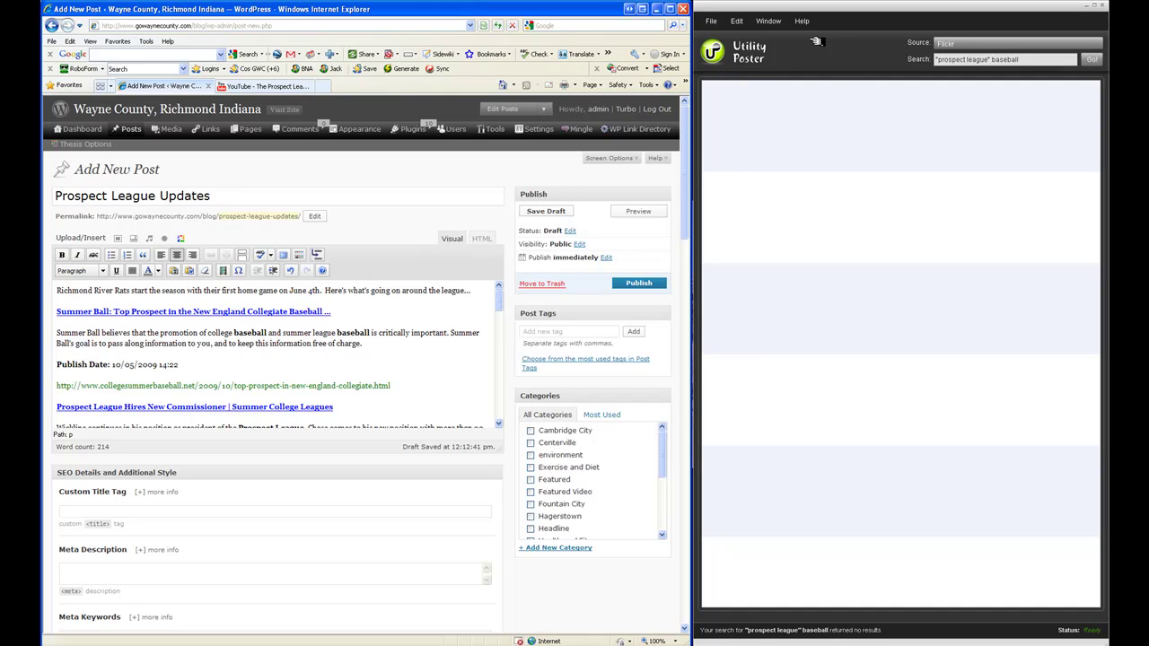
left_click(951, 43)
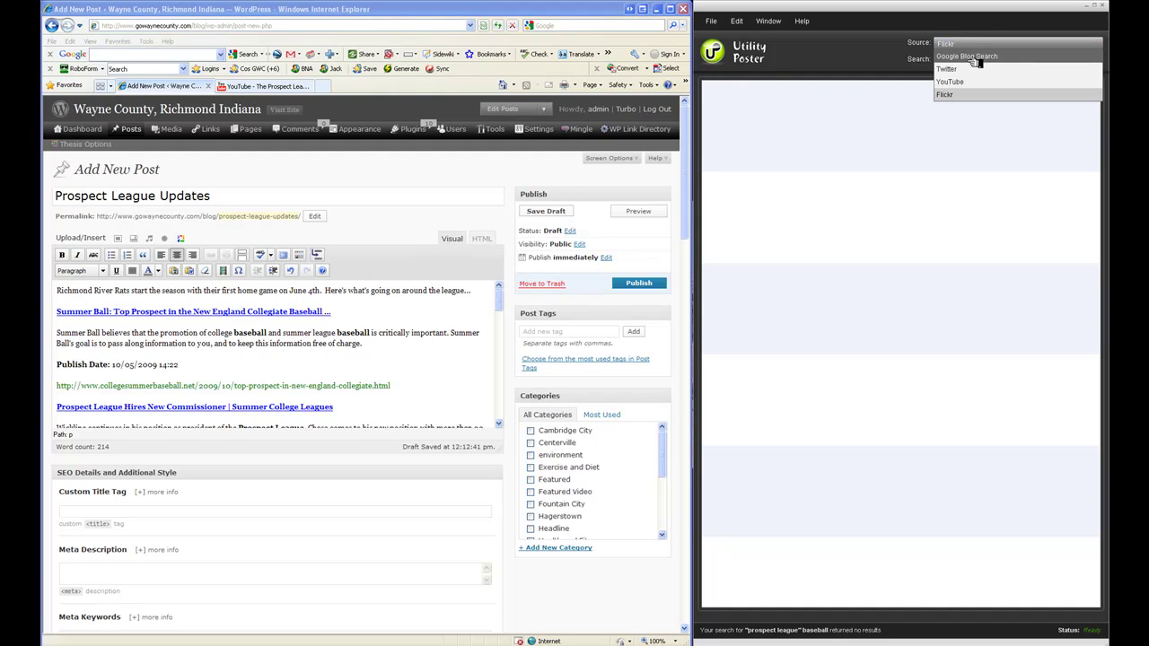
left_click(972, 54)
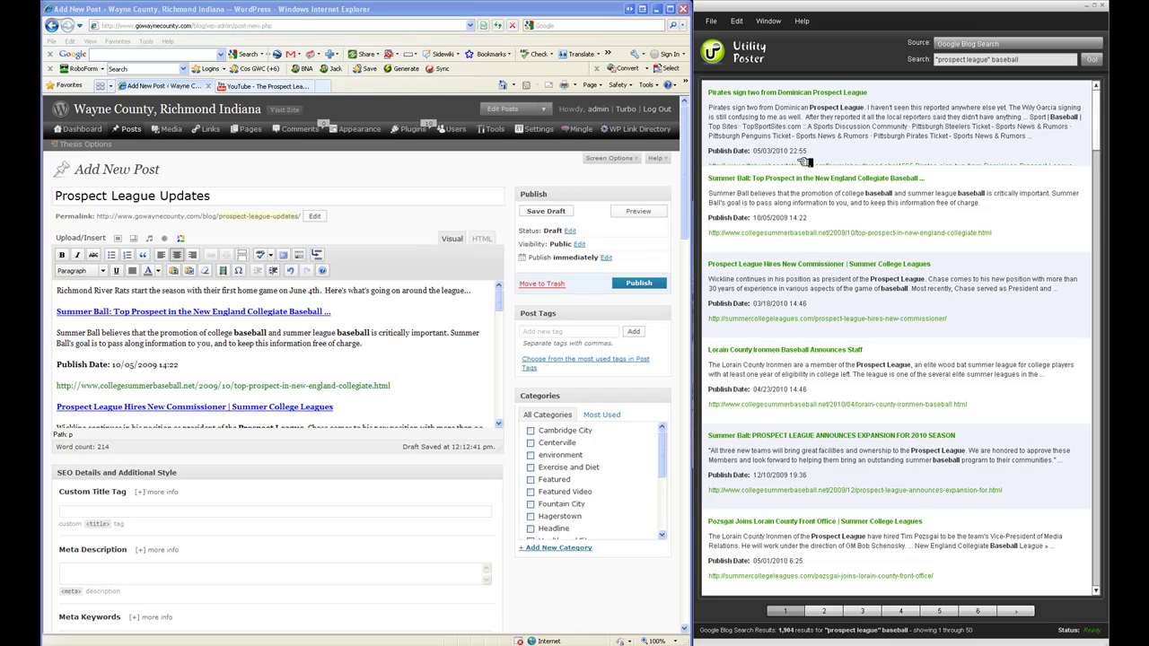
Preview the Prospect League Updates post and scroll through its articles, tweet and both videos.
left_click(639, 212)
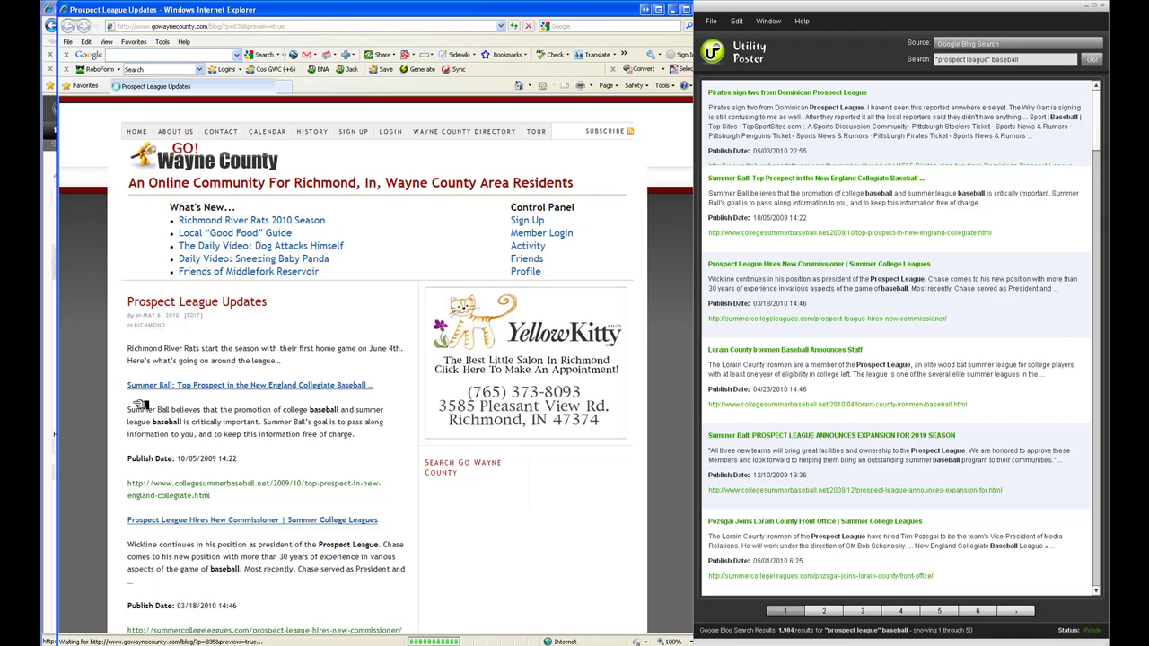
scroll(141, 405, "down", 5)
scroll(140, 406, "up", 3)
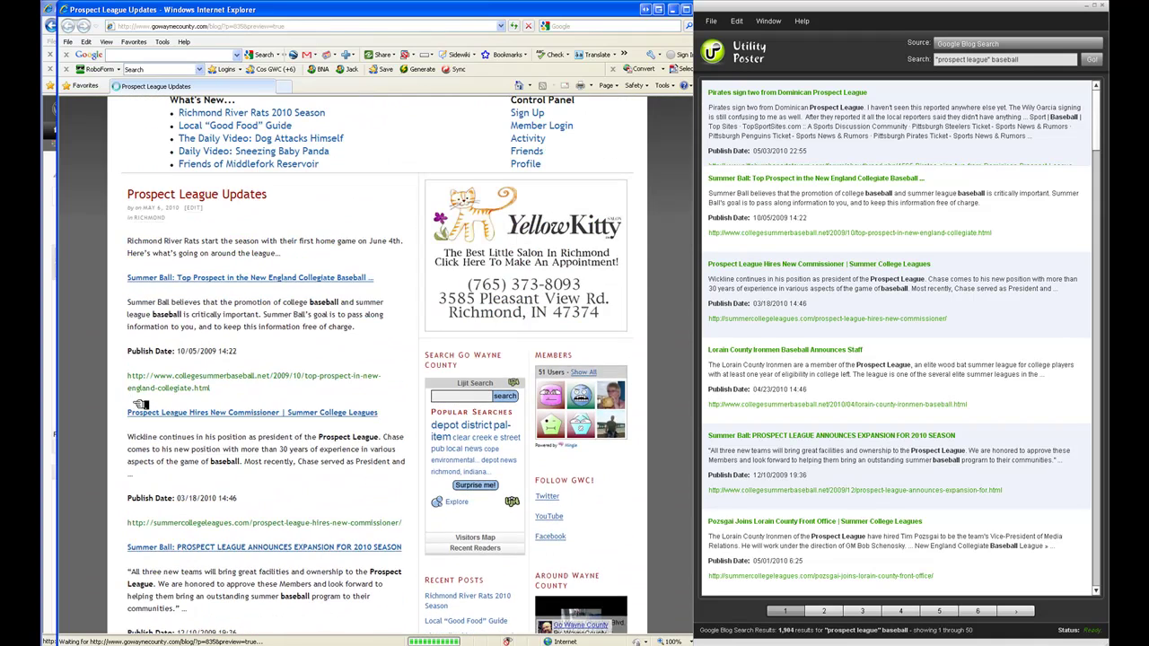
scroll(215, 472, "down", 3)
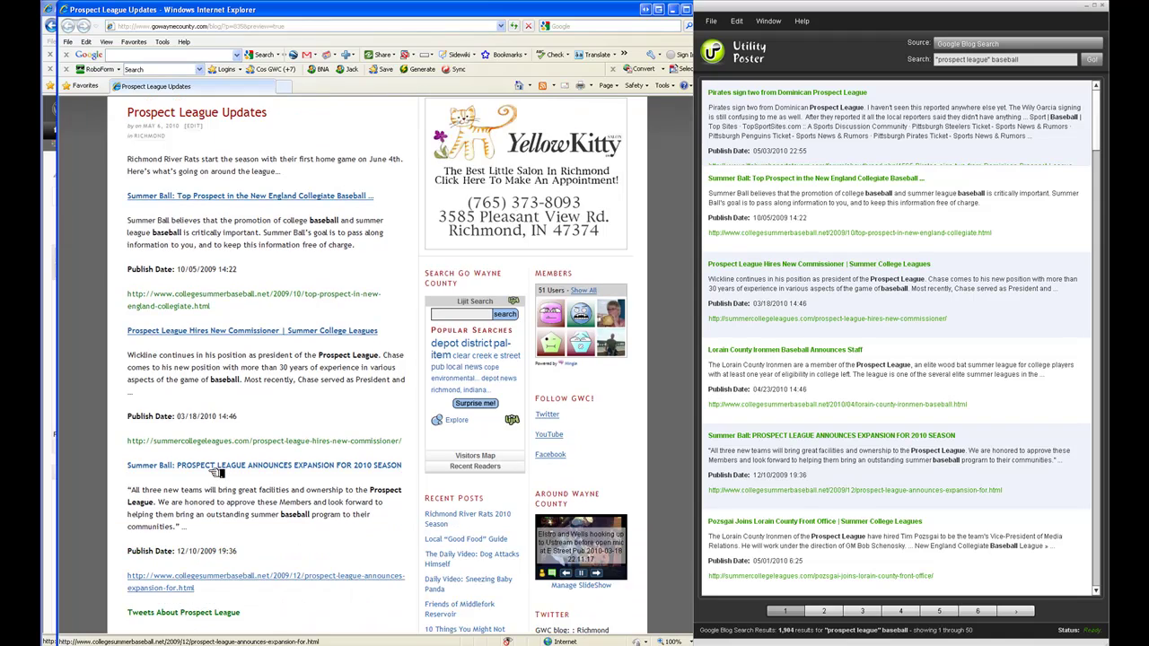
scroll(216, 471, "down", 2)
scroll(219, 472, "down", 3)
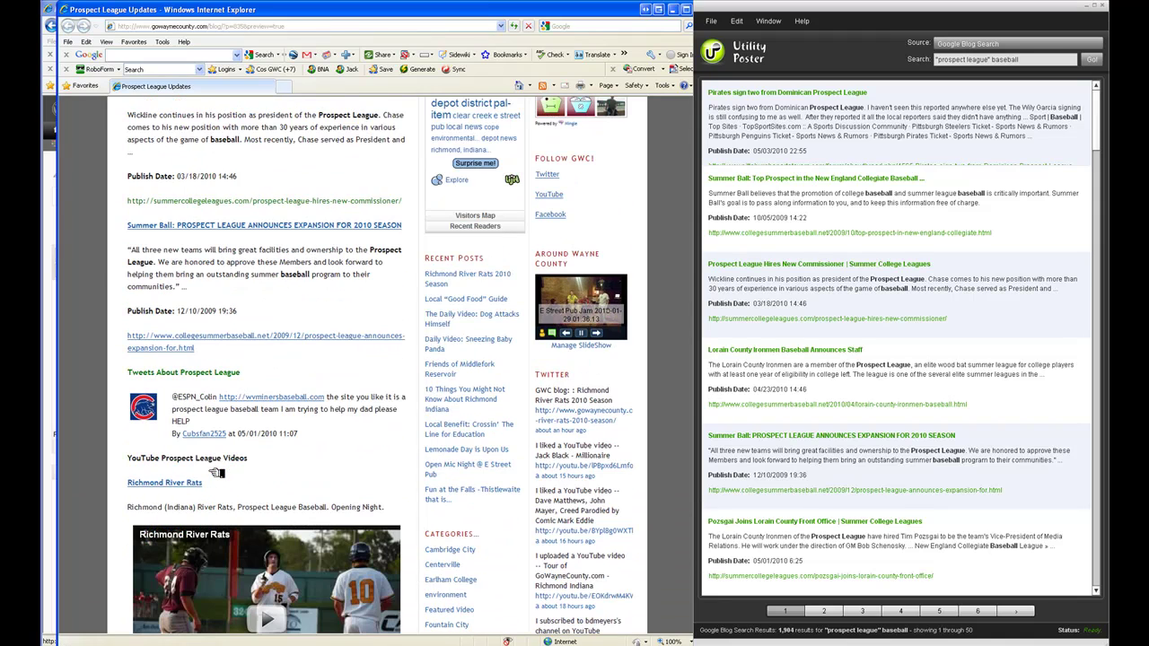
scroll(216, 473, "down", 9)
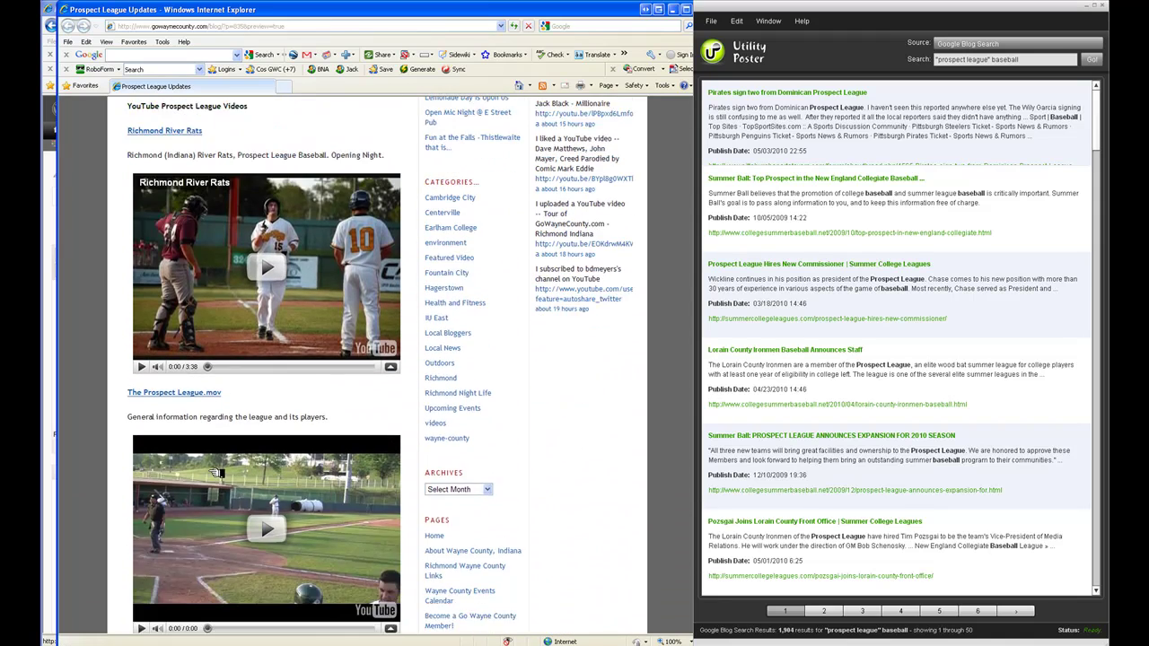
scroll(215, 473, "down", 3)
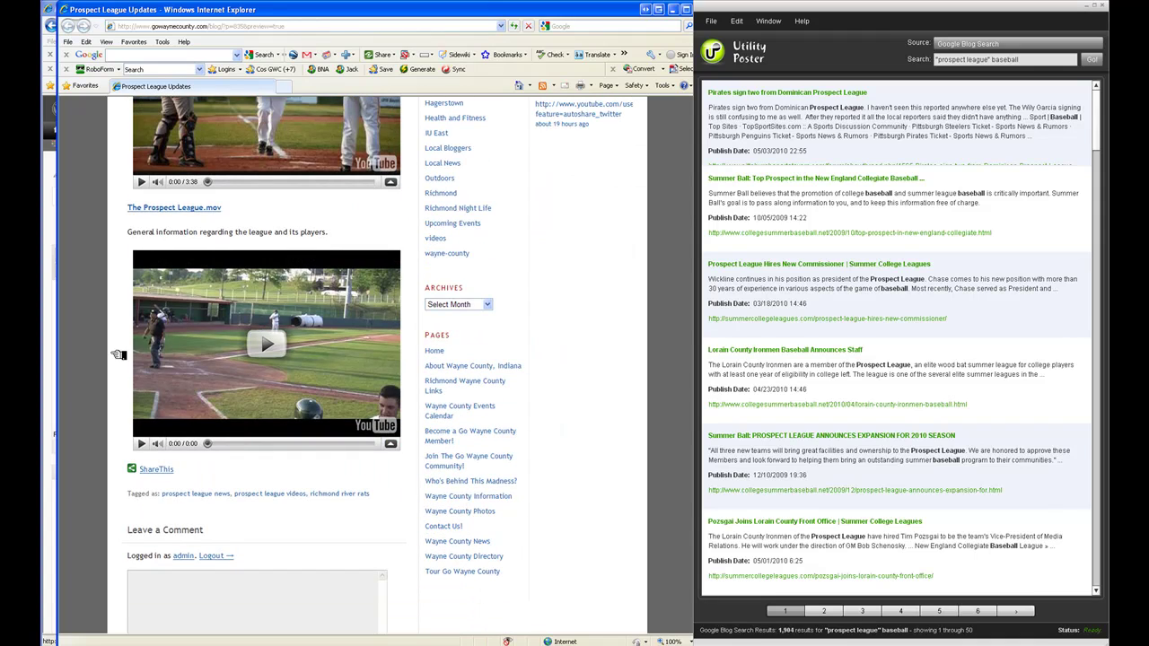